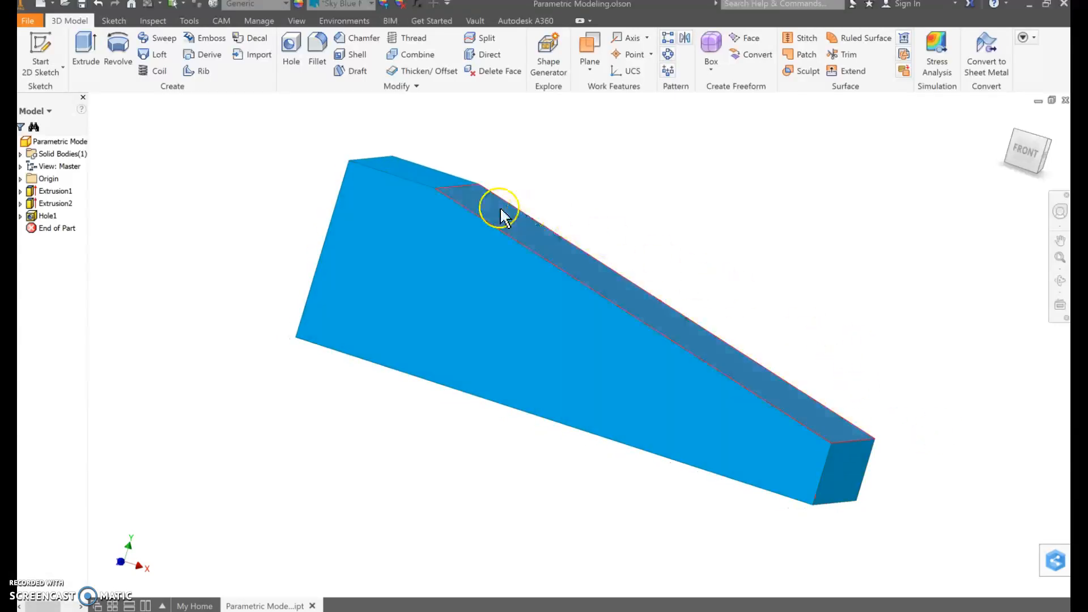
Create a new standard part file
shift+middle_drag(817, 373, 777, 368)
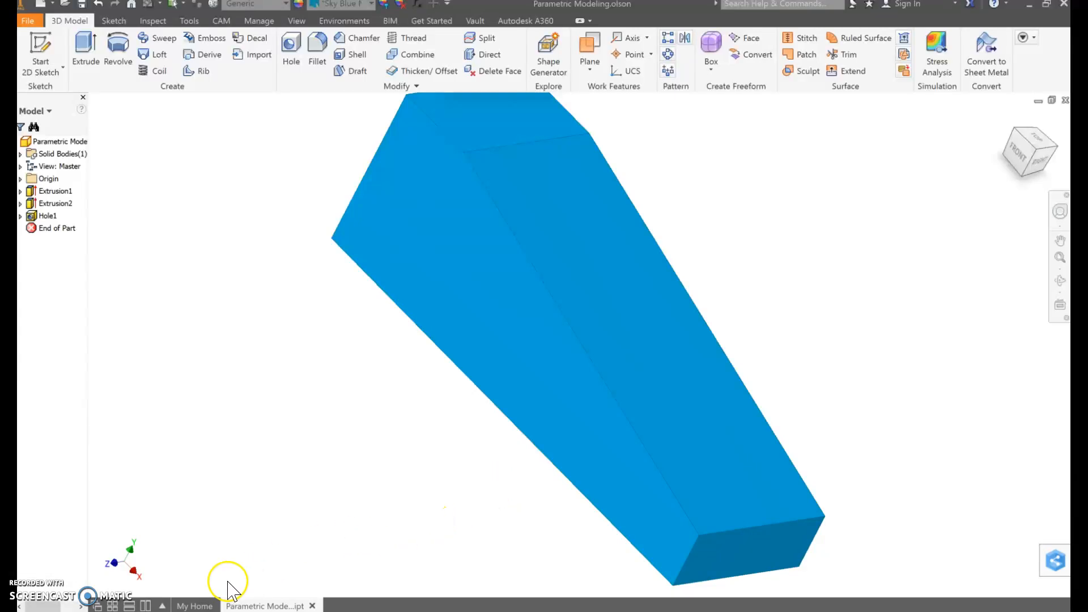
click(193, 605)
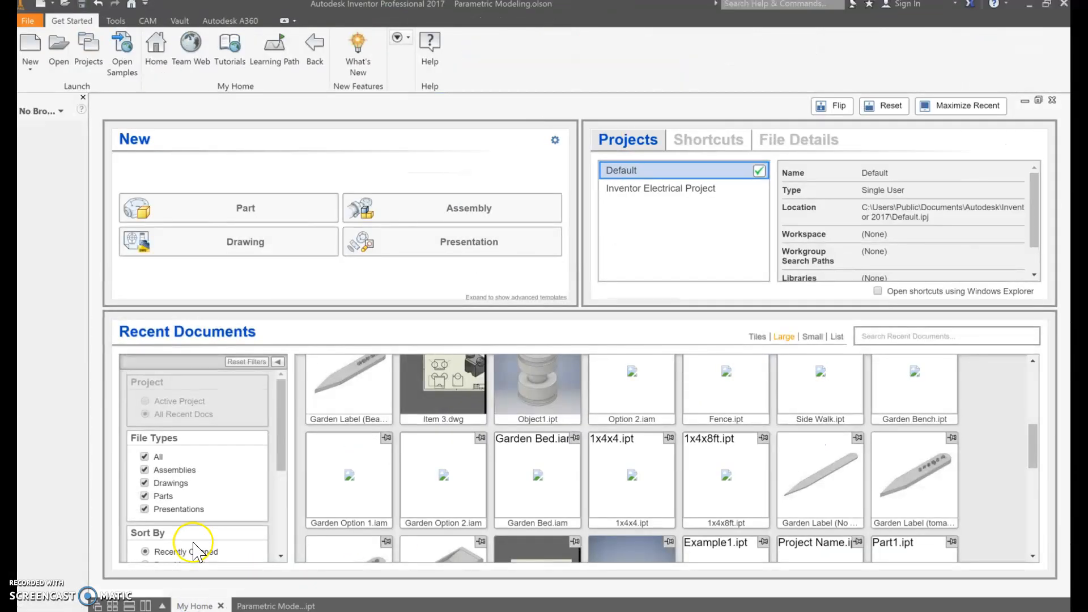
drag(211, 309, 208, 243)
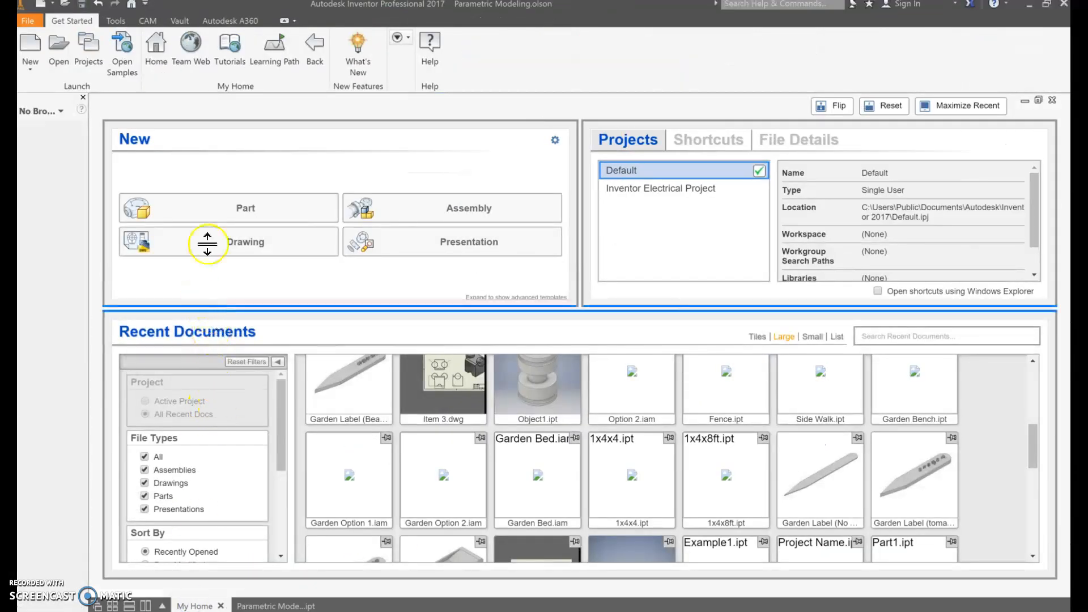
click(243, 214)
click(244, 216)
click(245, 219)
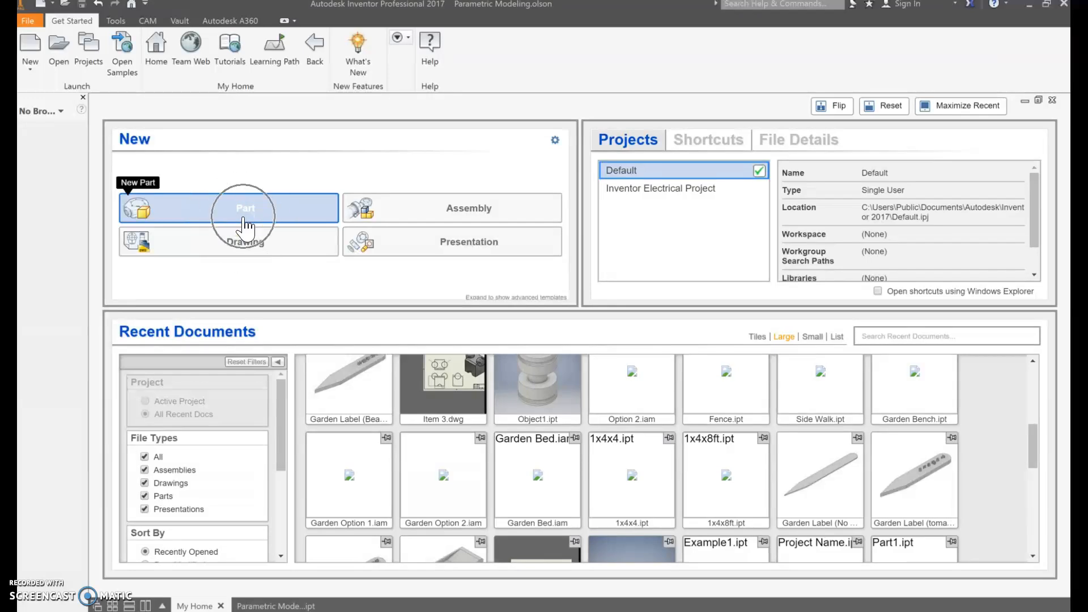
click(245, 219)
click(244, 219)
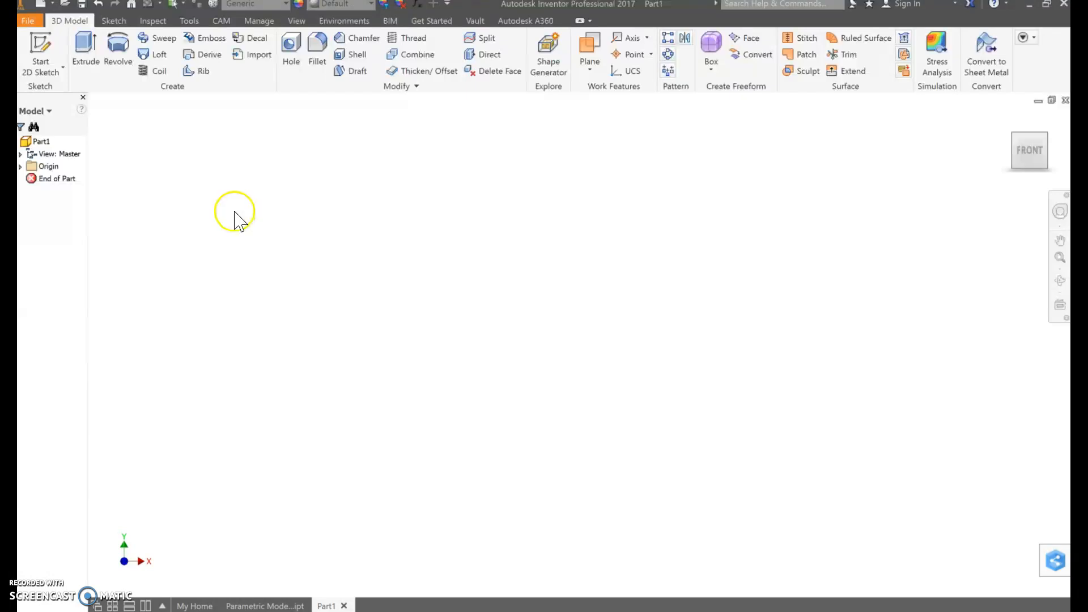
Start a 2D sketch on the XY plane
click(43, 52)
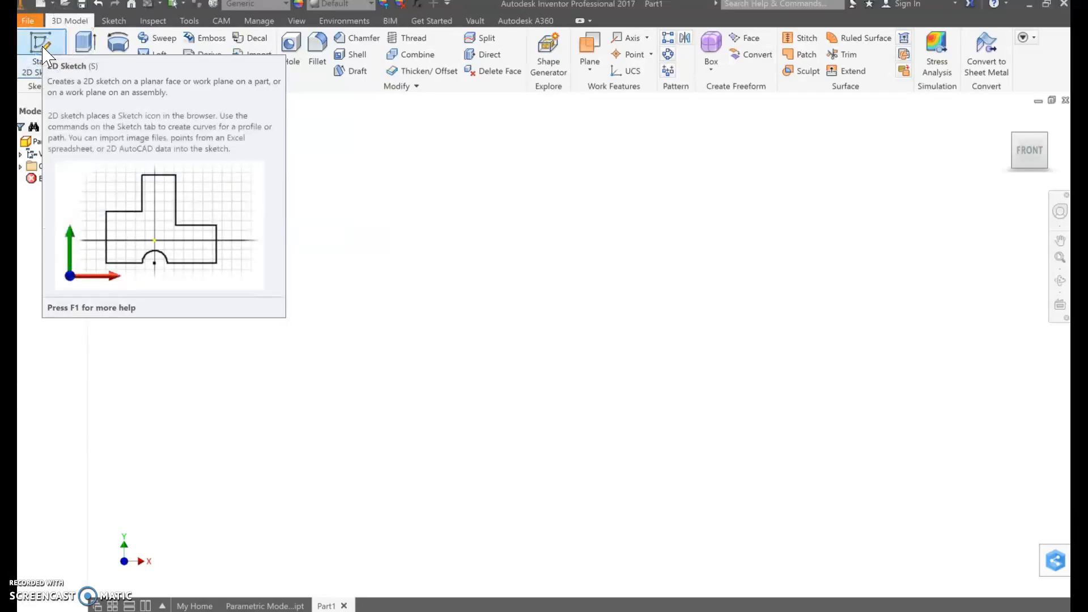
click(42, 47)
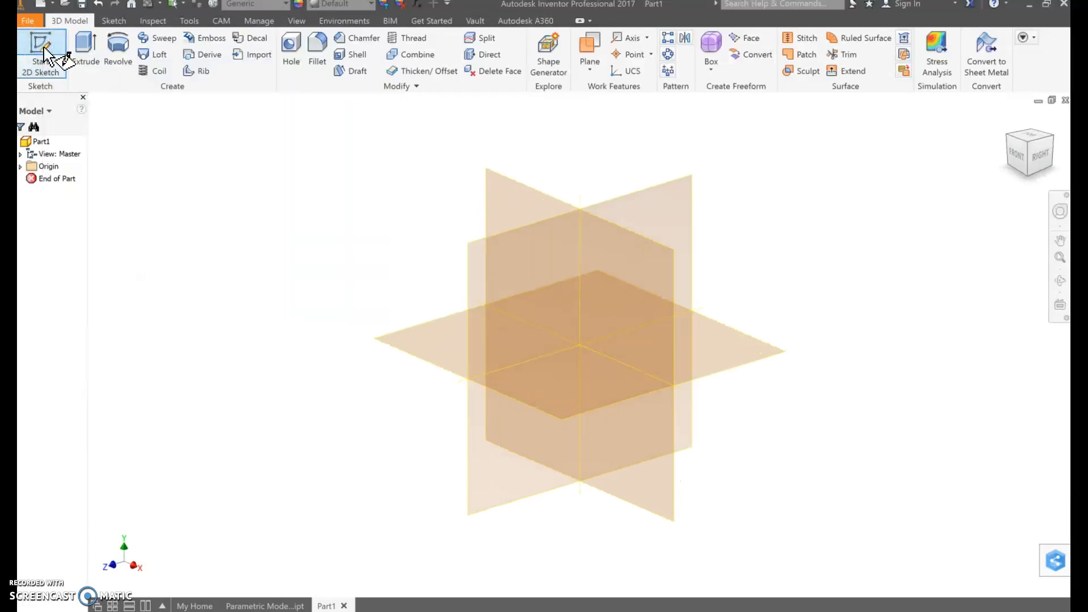
click(526, 194)
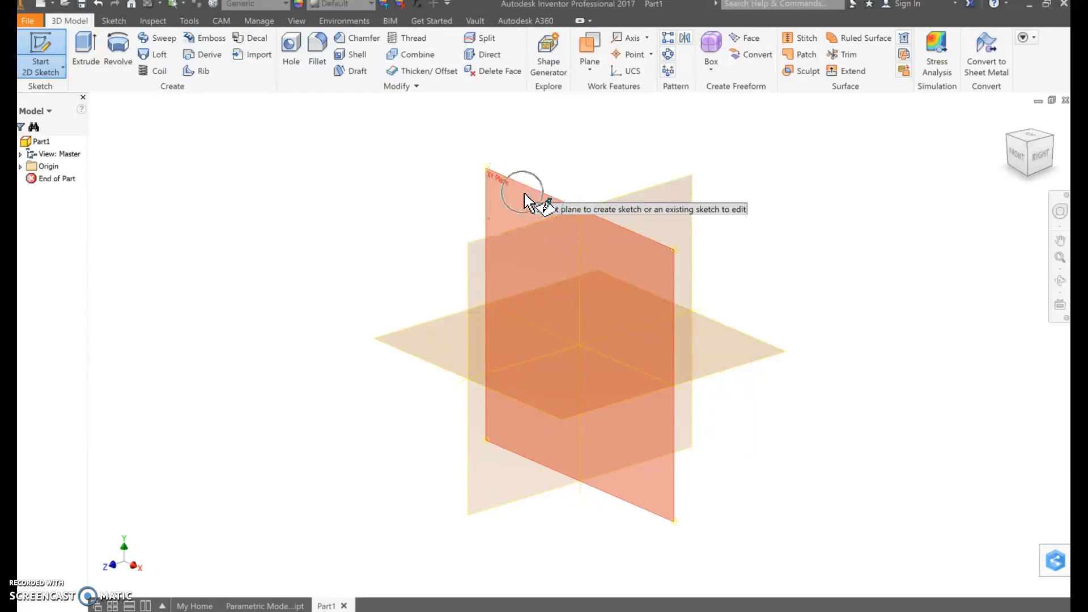
click(523, 193)
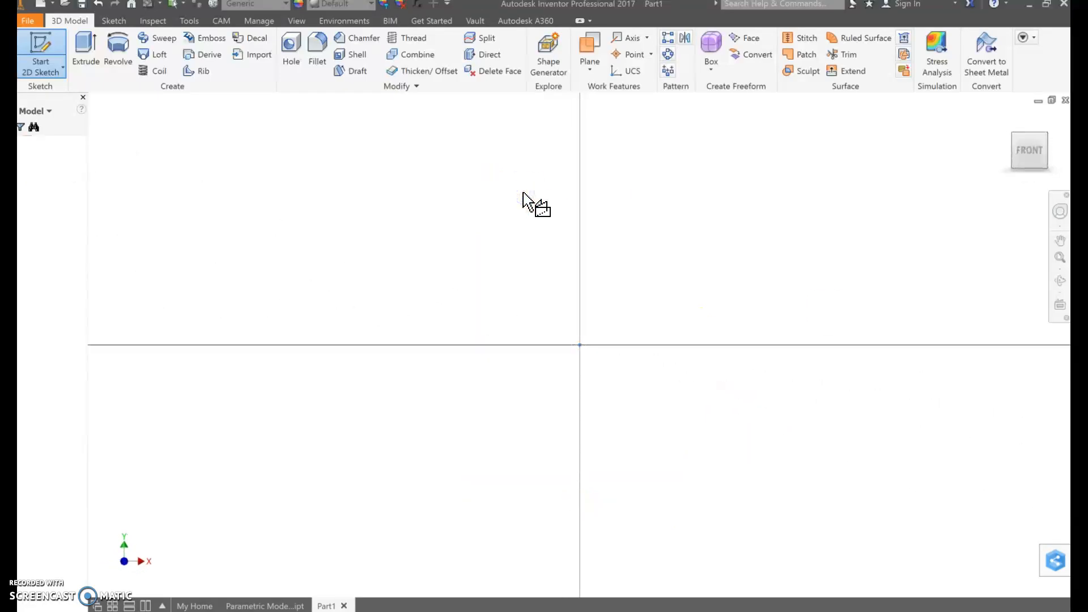
click(505, 193)
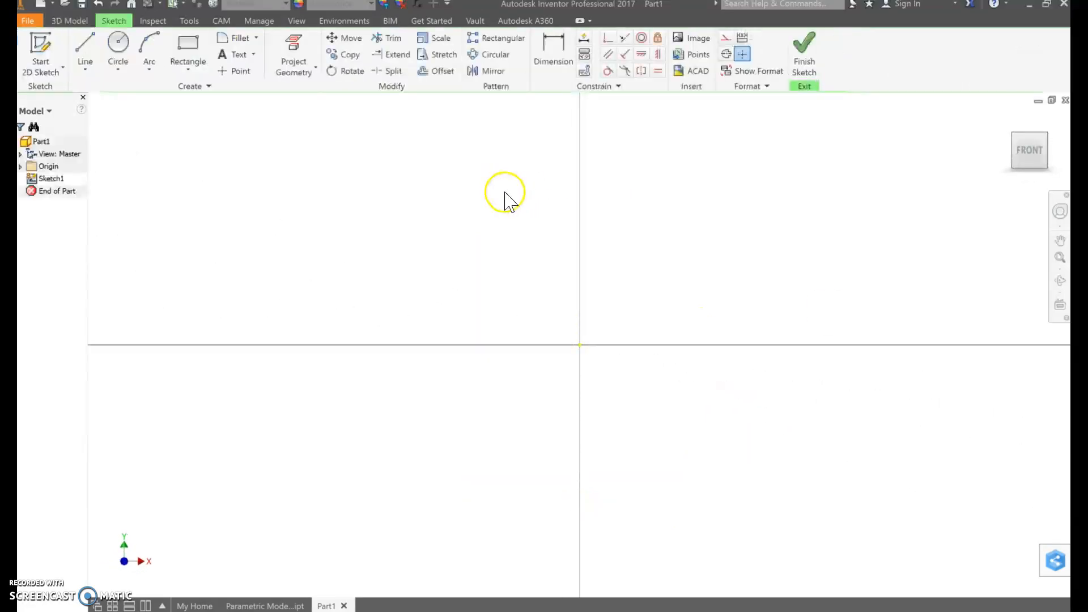
Sketch a two-point rectangle 3 in wide and 1 in high enclosing the origin, and finish the sketch
click(265, 606)
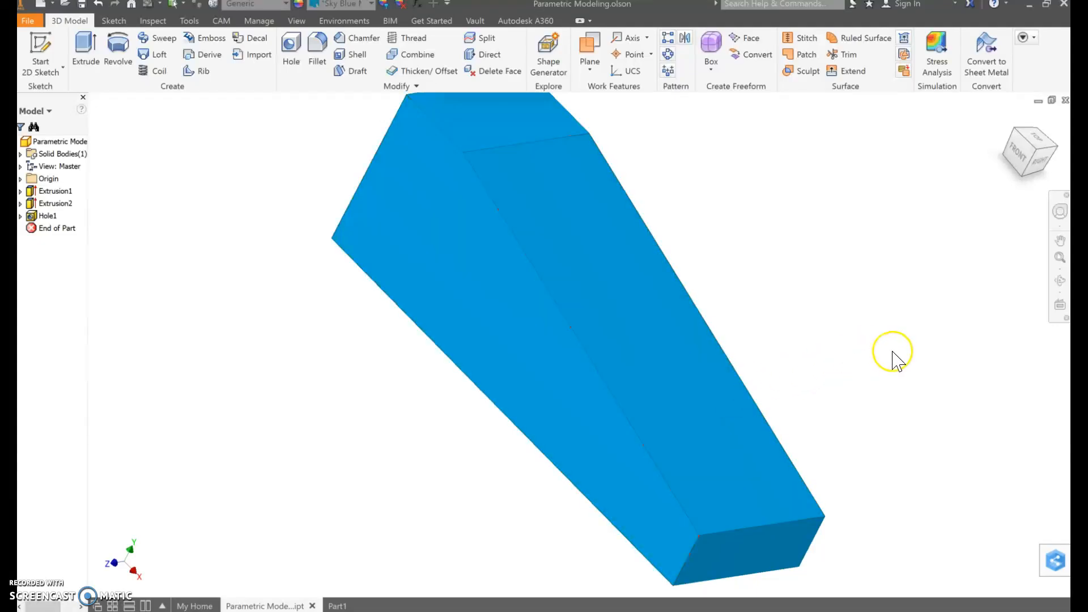
click(338, 606)
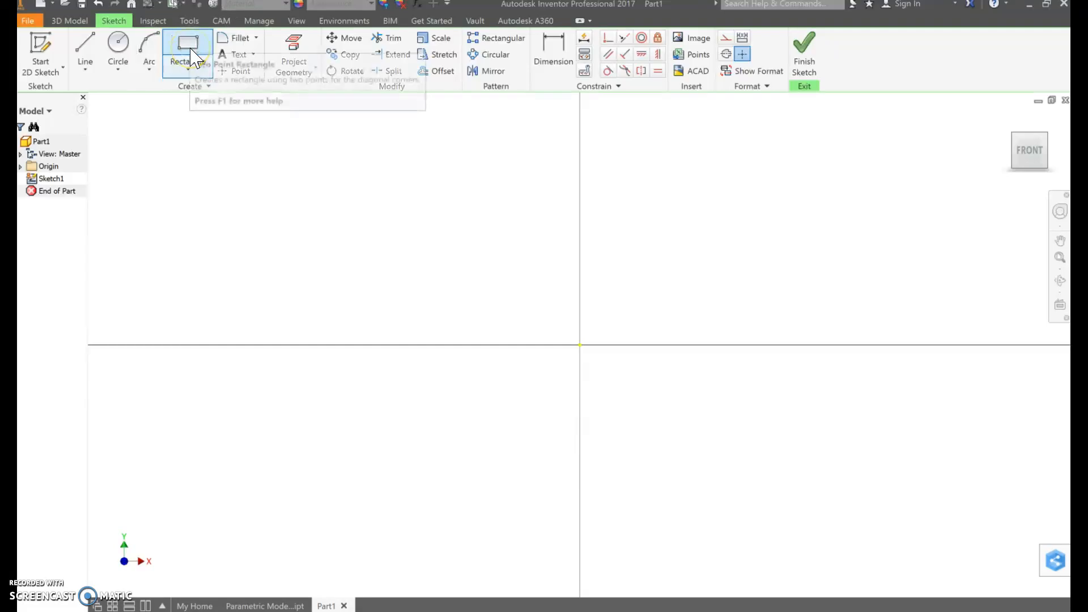
click(191, 51)
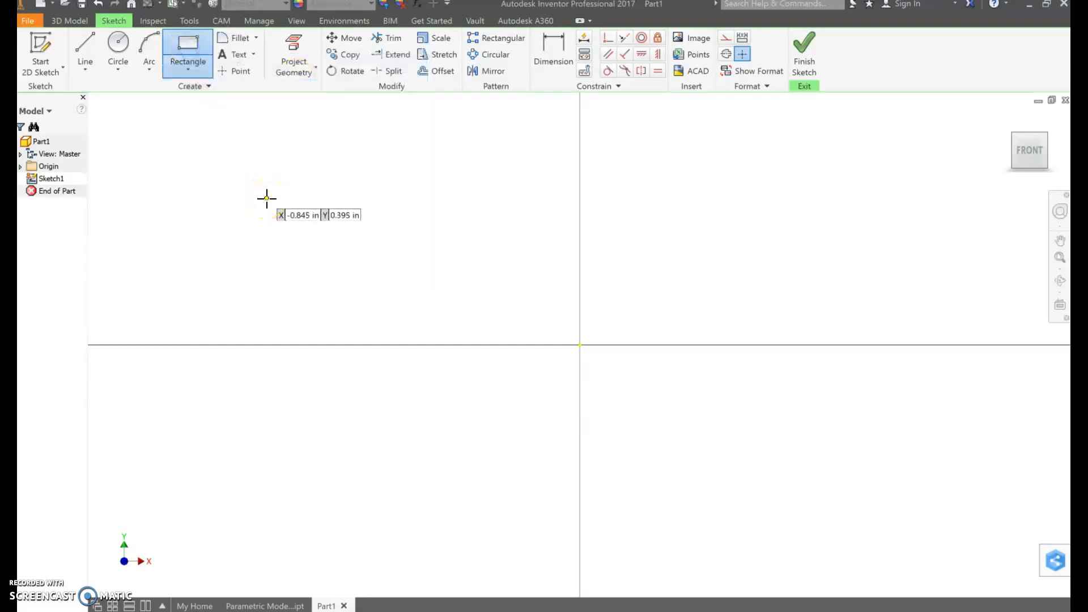
drag(266, 199, 942, 469)
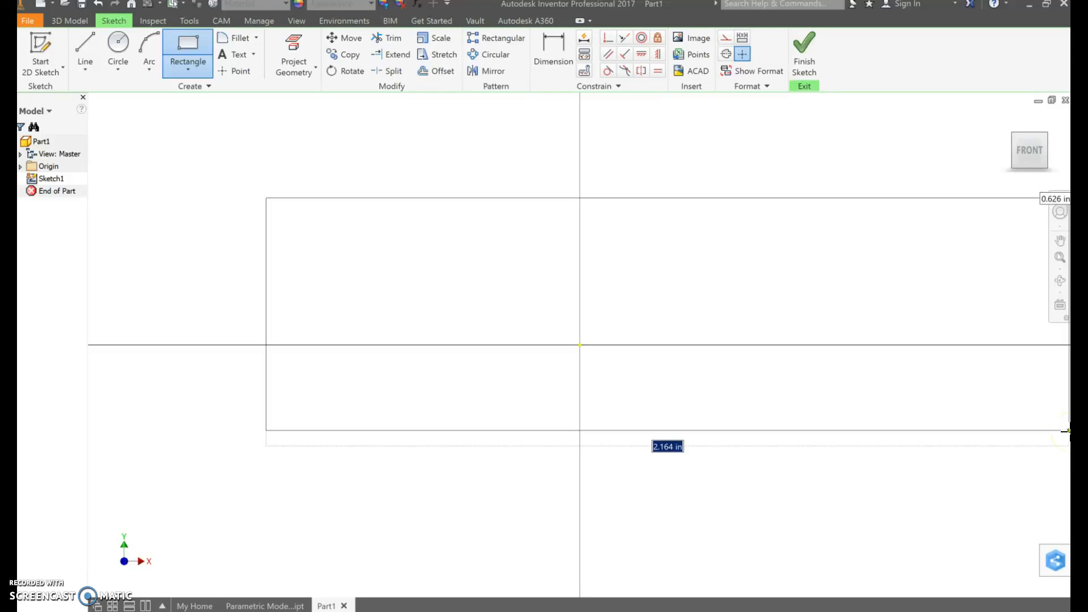
text(3)
key(Tab)
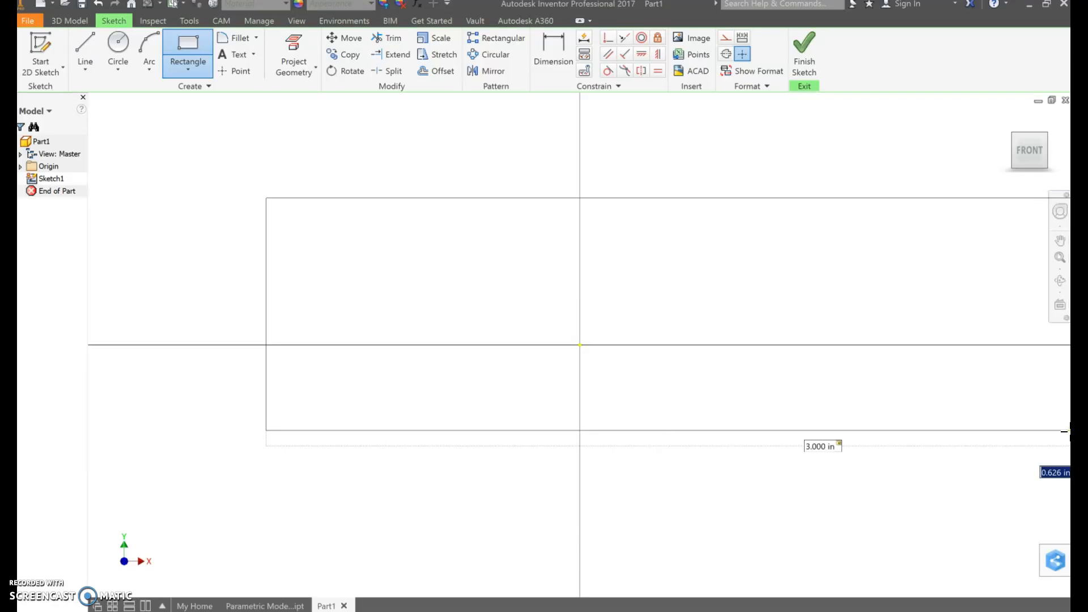
text(1)
key(Return)
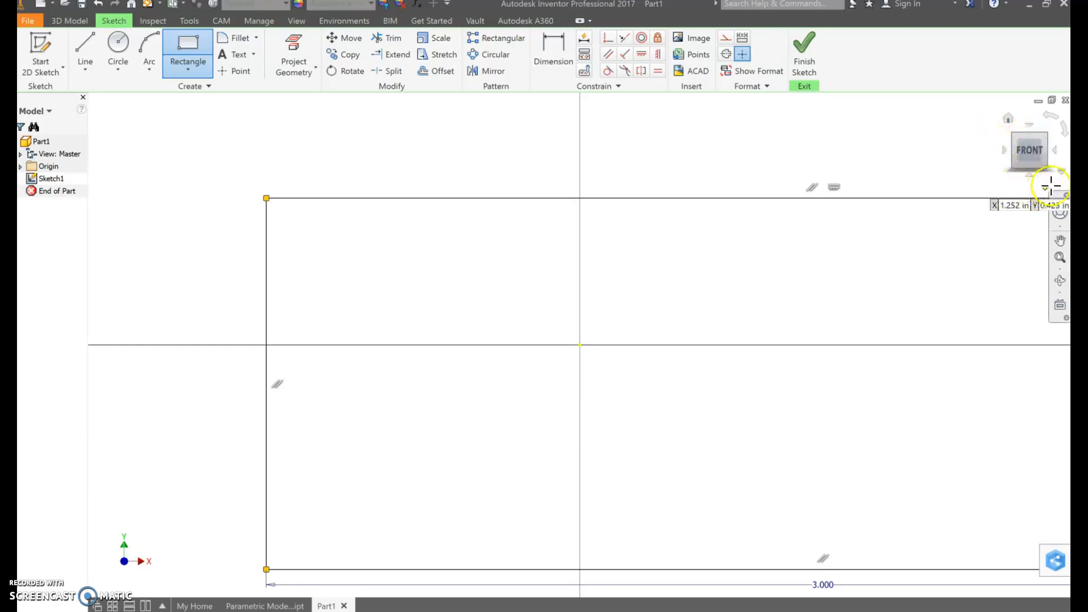
click(1029, 162)
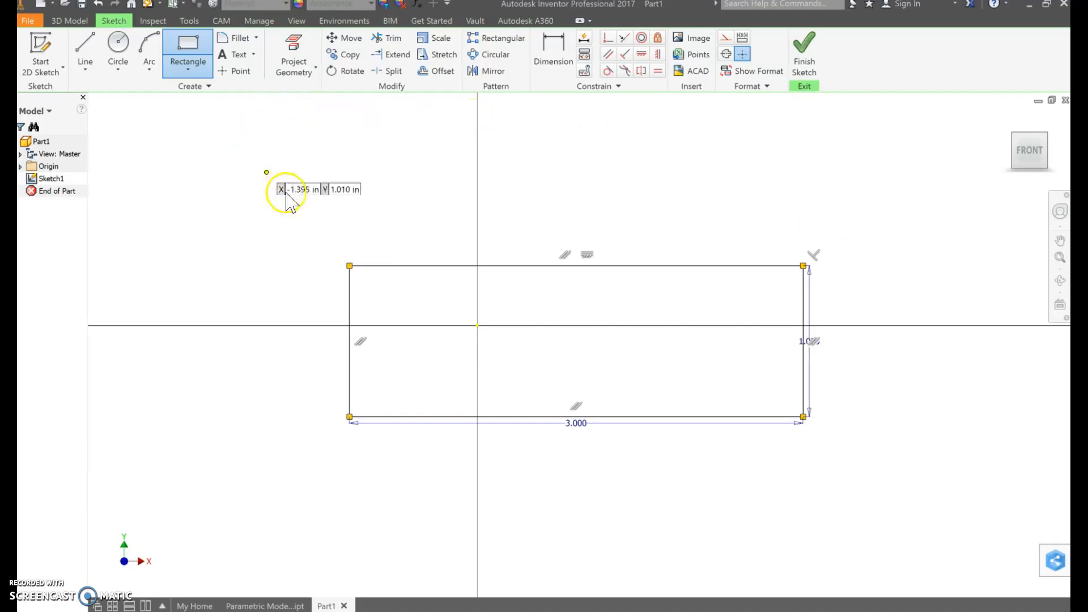
key(Escape)
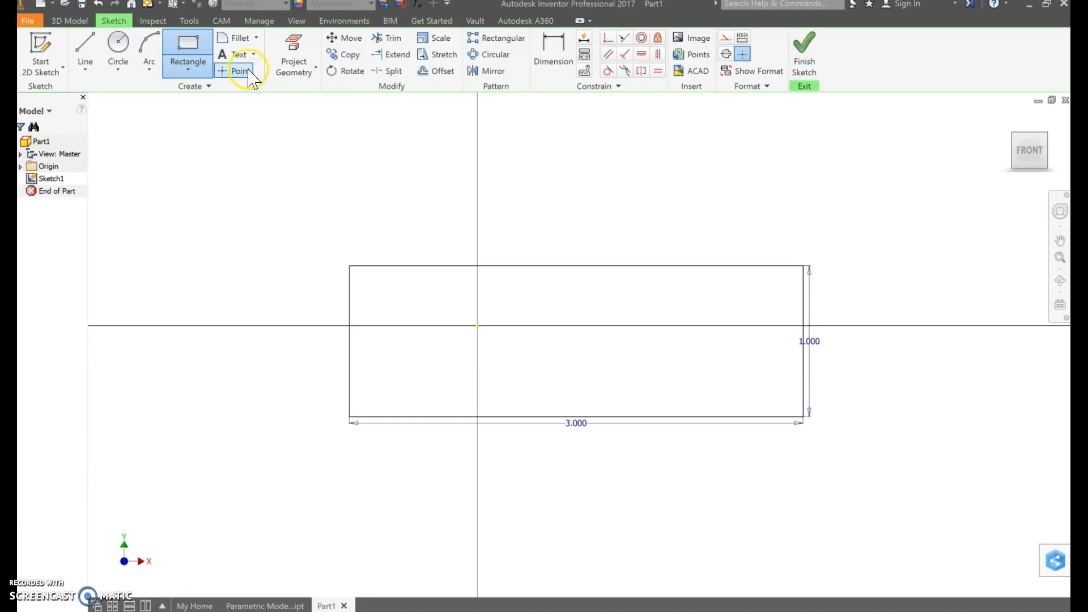
click(192, 63)
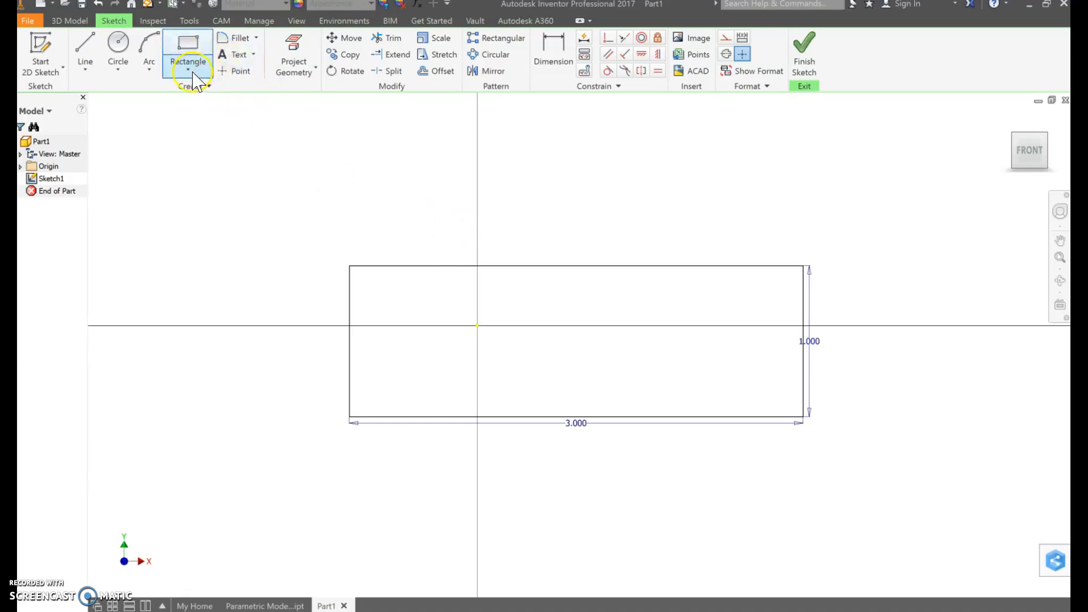
click(803, 69)
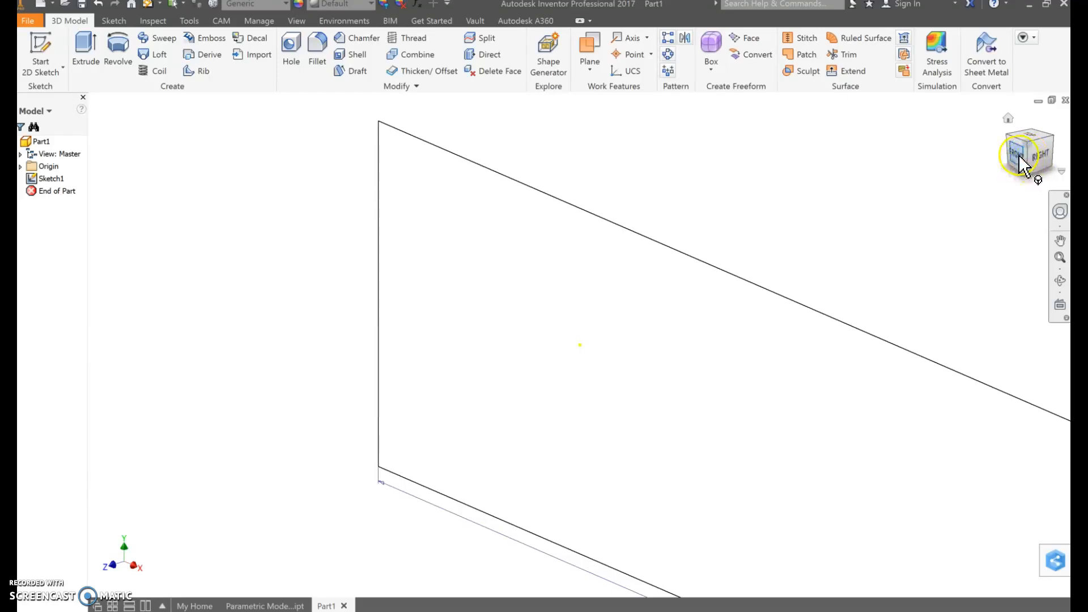
Extrude the rectangle 1 in toward the front in Direction 1 as a new solid
click(1009, 119)
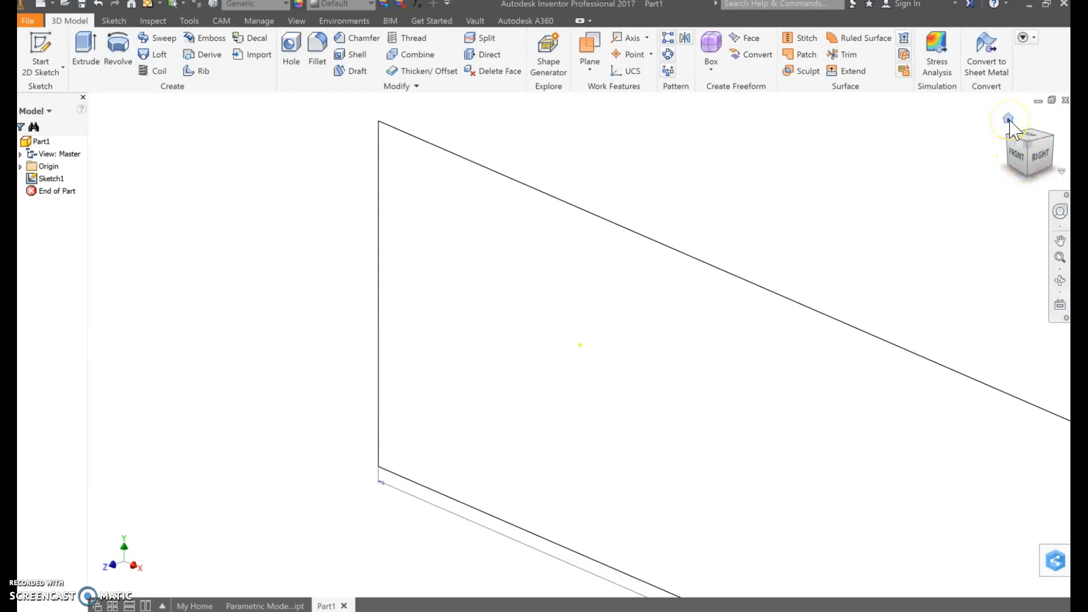
click(1009, 120)
click(1009, 120)
click(1009, 119)
click(1009, 119)
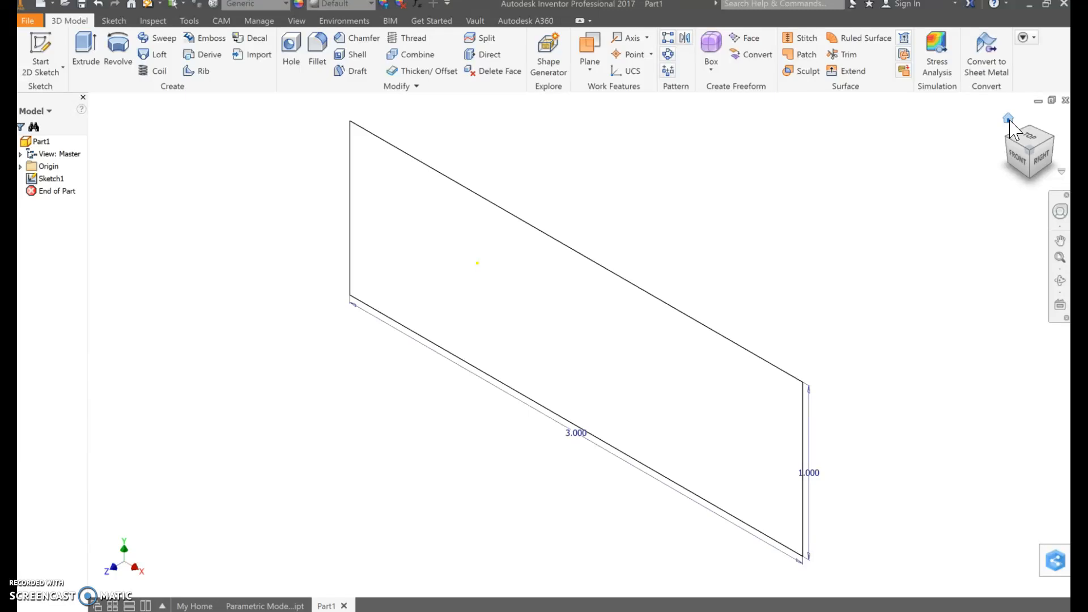
click(84, 57)
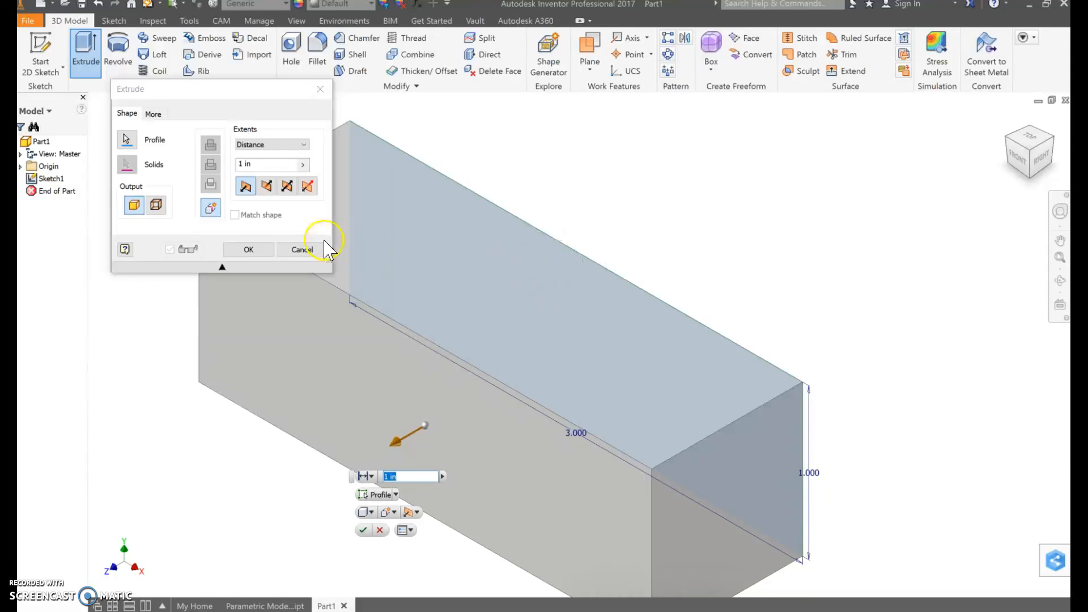
drag(265, 167, 236, 169)
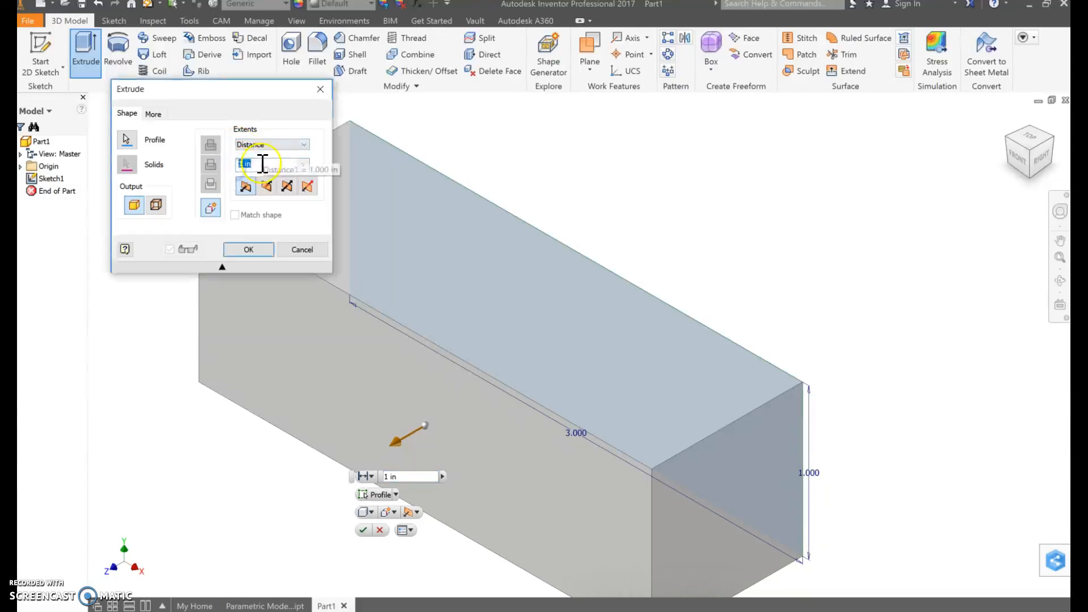
click(245, 192)
click(245, 193)
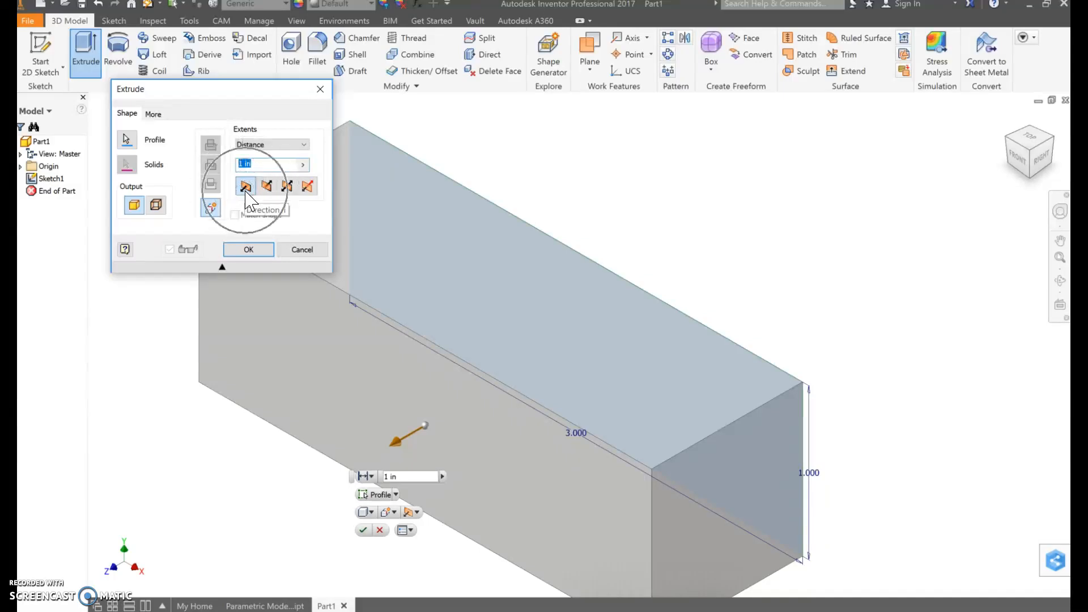
click(247, 253)
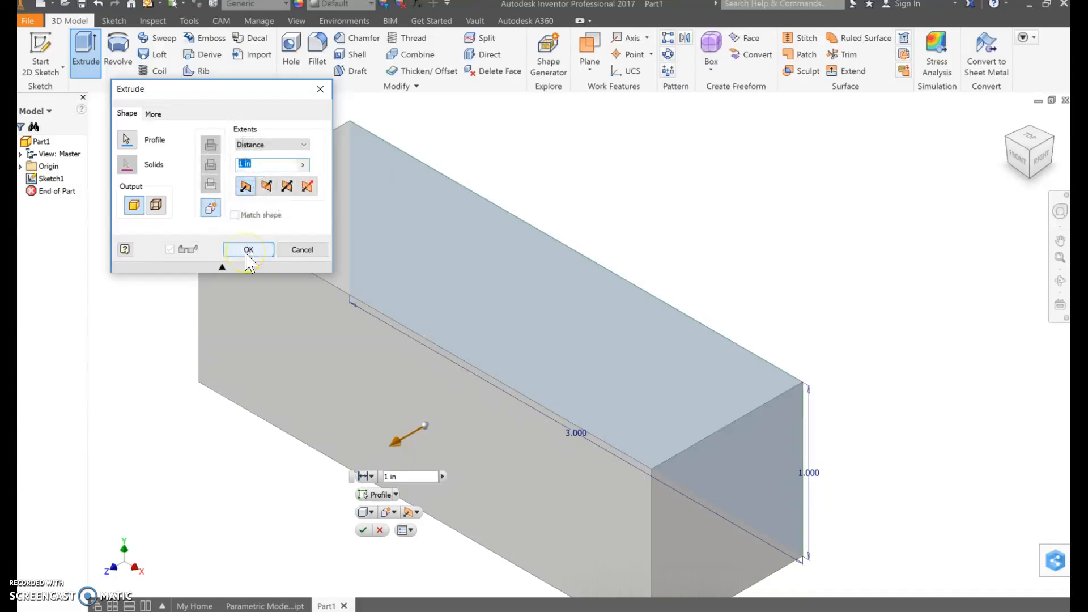
click(245, 254)
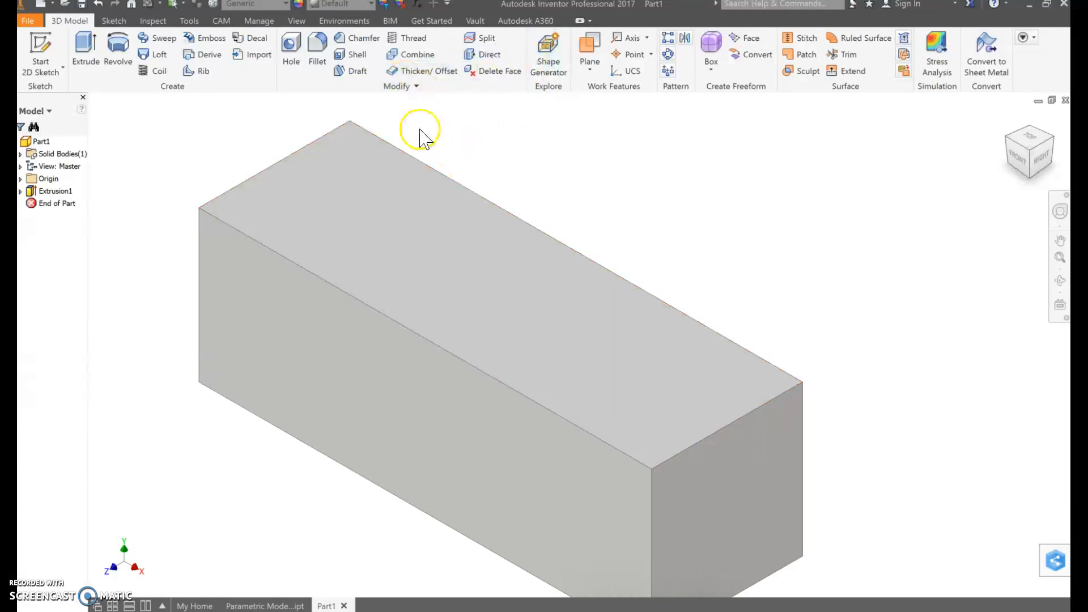
Set the block's appearance to Sky Blue Medium
click(372, 5)
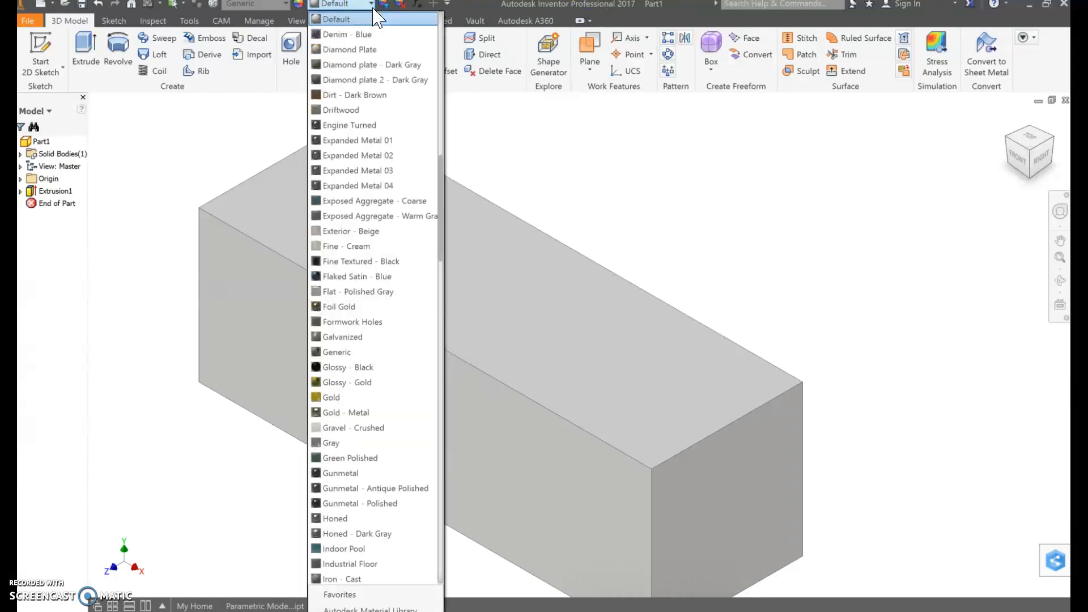
scroll(384, 281, down, 9)
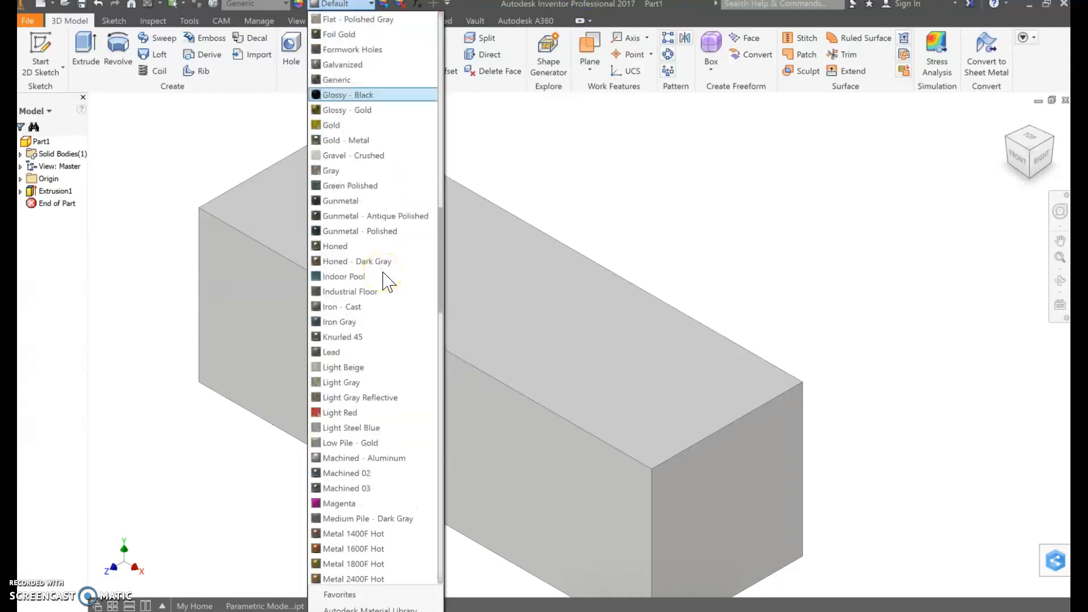
scroll(384, 280, down, 12)
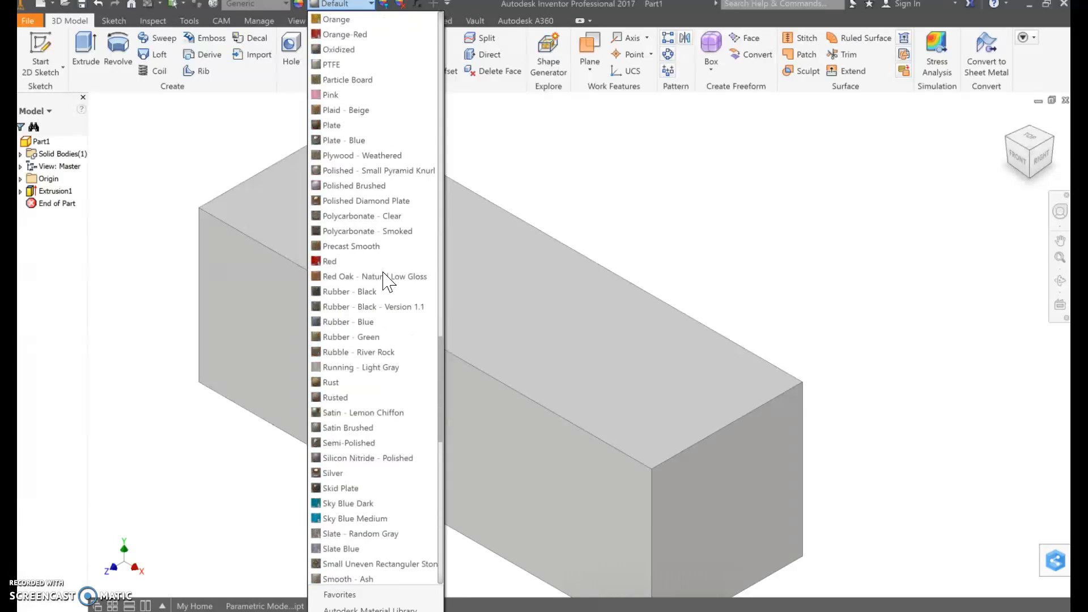
click(374, 519)
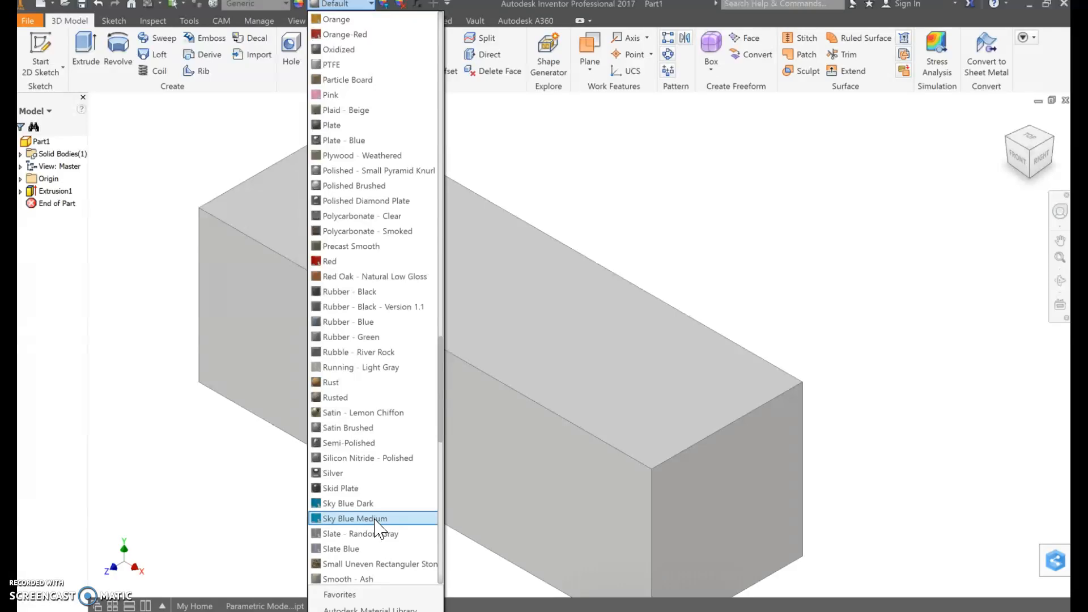
click(375, 519)
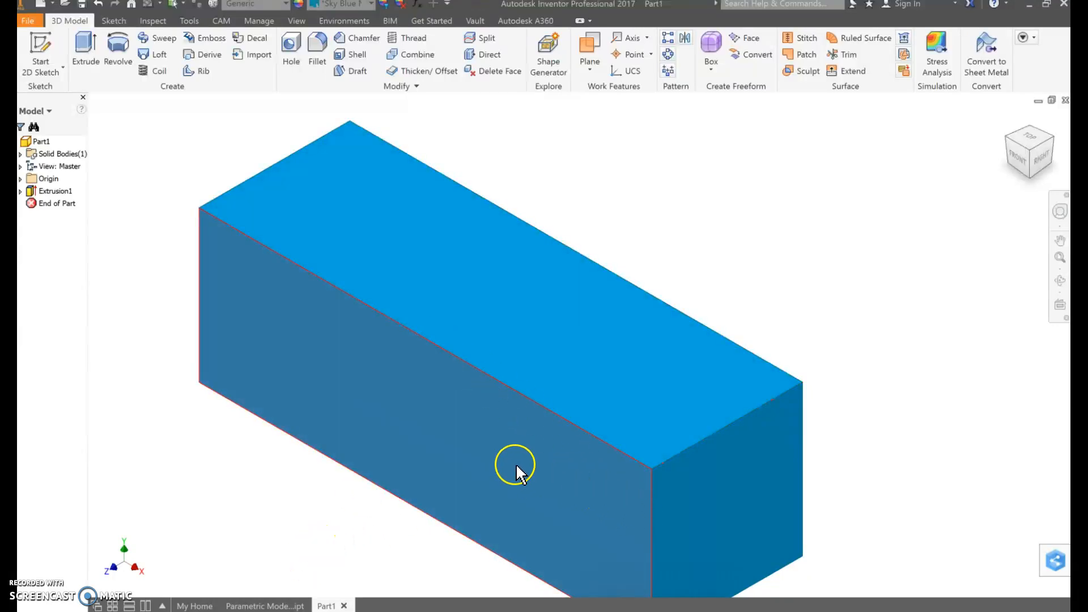
Start a 2D sketch on the block's front face, and expand the first extrusion in a widened model browser
click(296, 323)
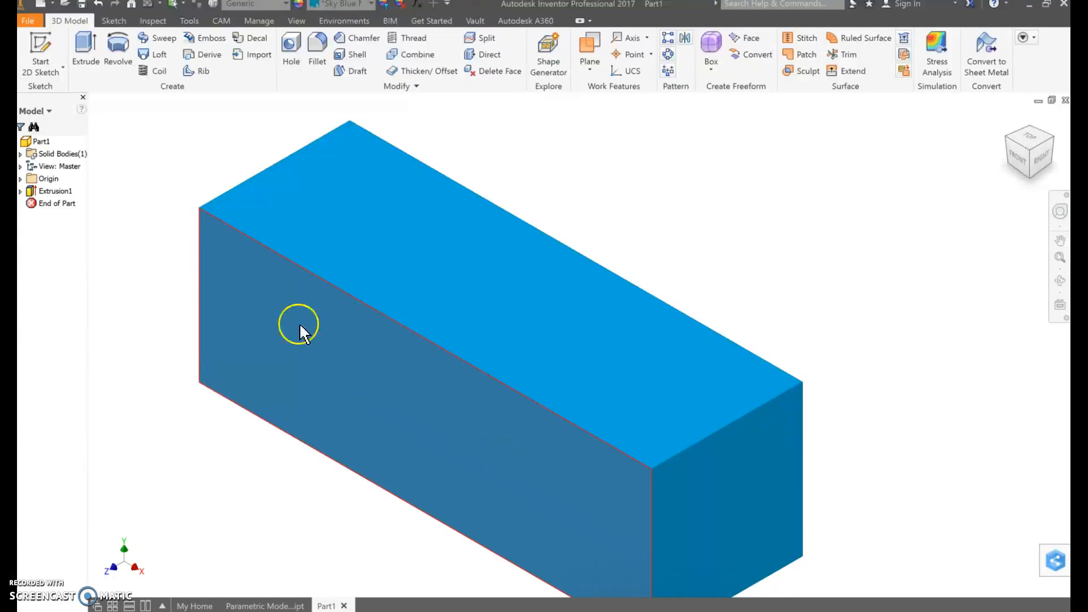
click(48, 46)
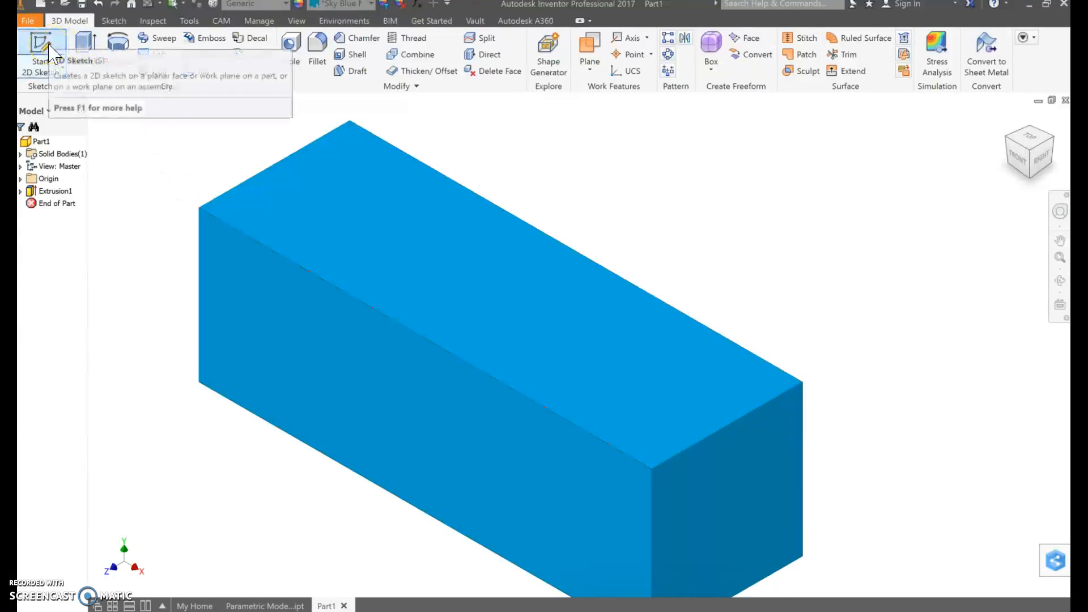
click(48, 45)
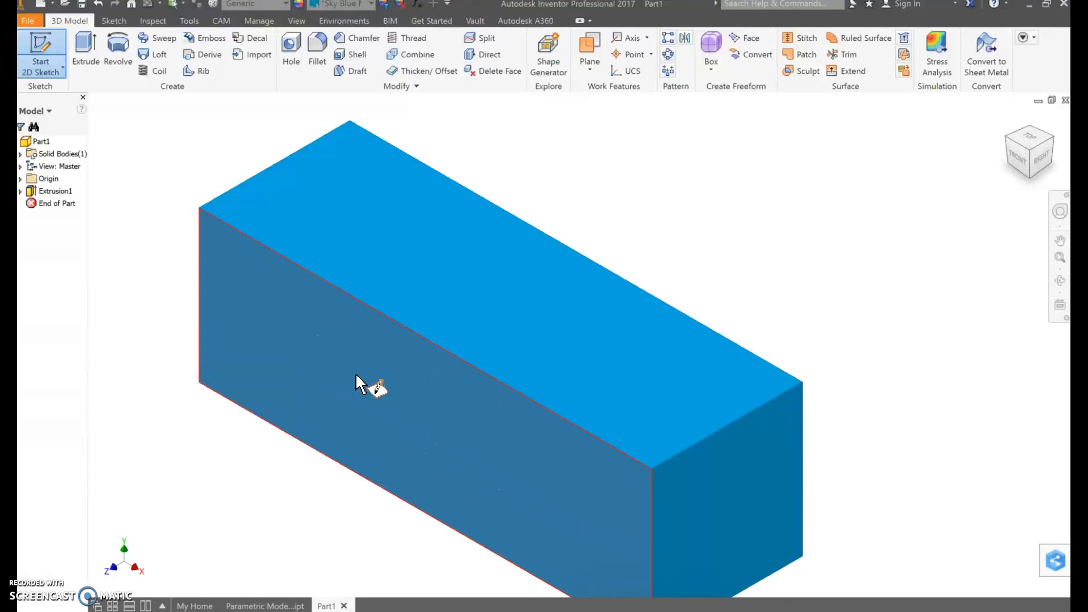
click(376, 393)
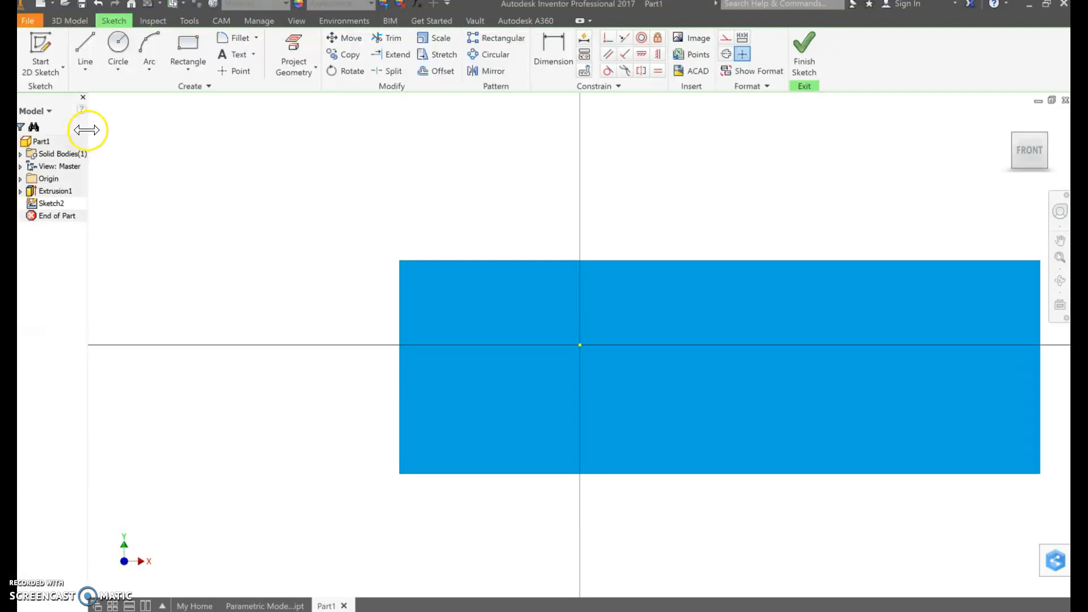
drag(99, 129, 133, 128)
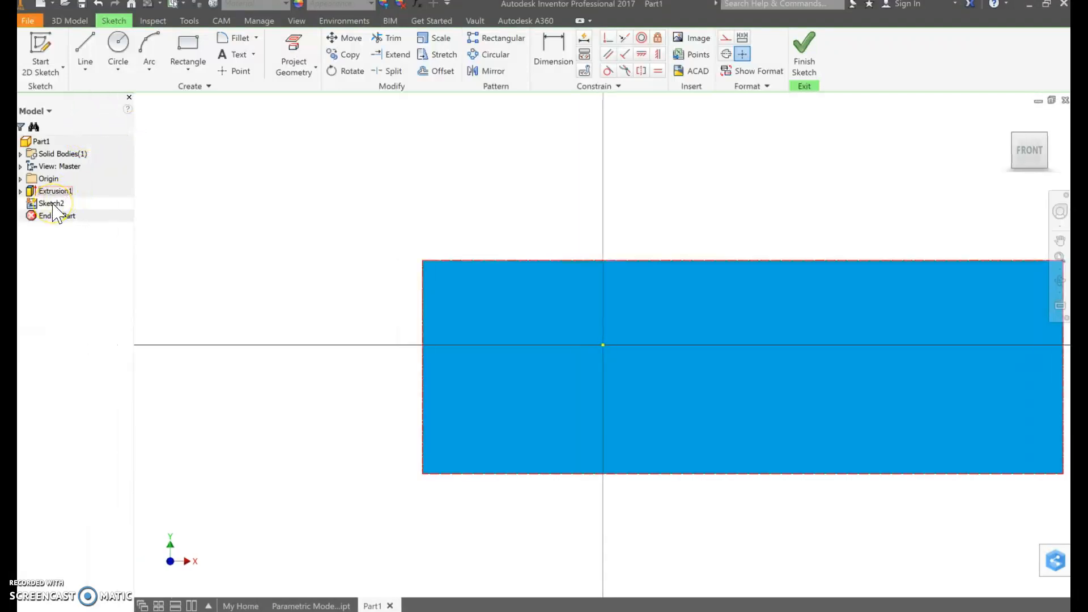
click(21, 192)
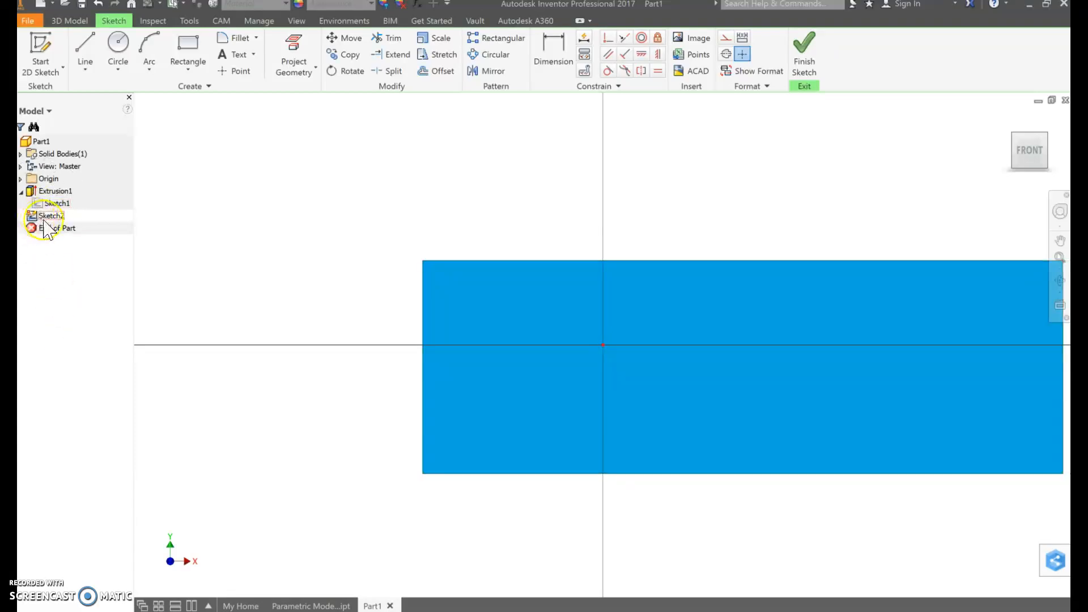
Sketch a line about 2.47 in long sloping down from the front face's upper edge to its right edge
click(764, 228)
middle_drag(764, 228, 737, 232)
click(1030, 153)
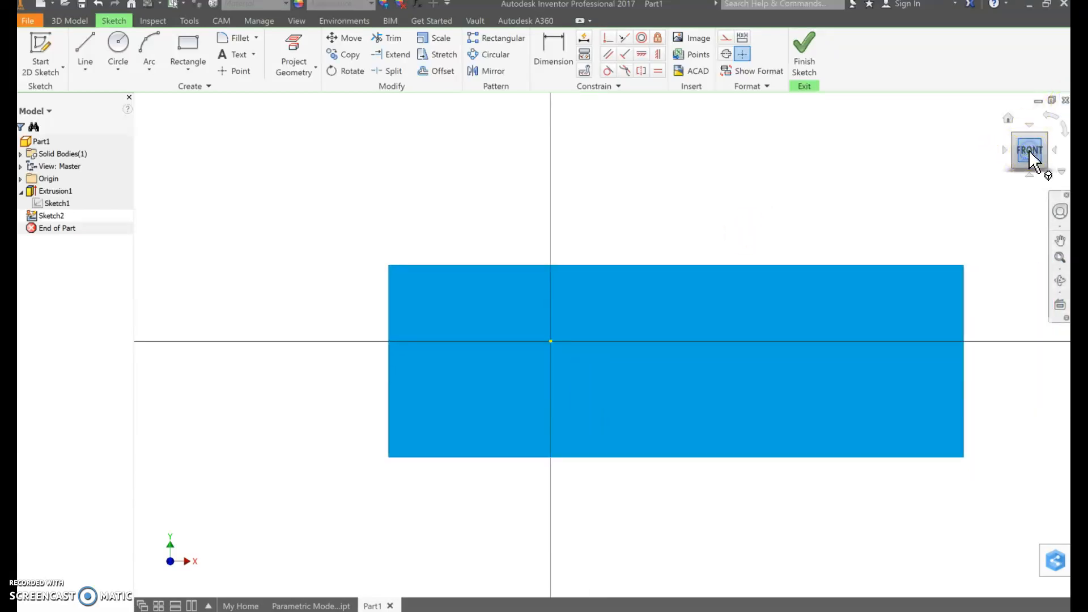
click(534, 331)
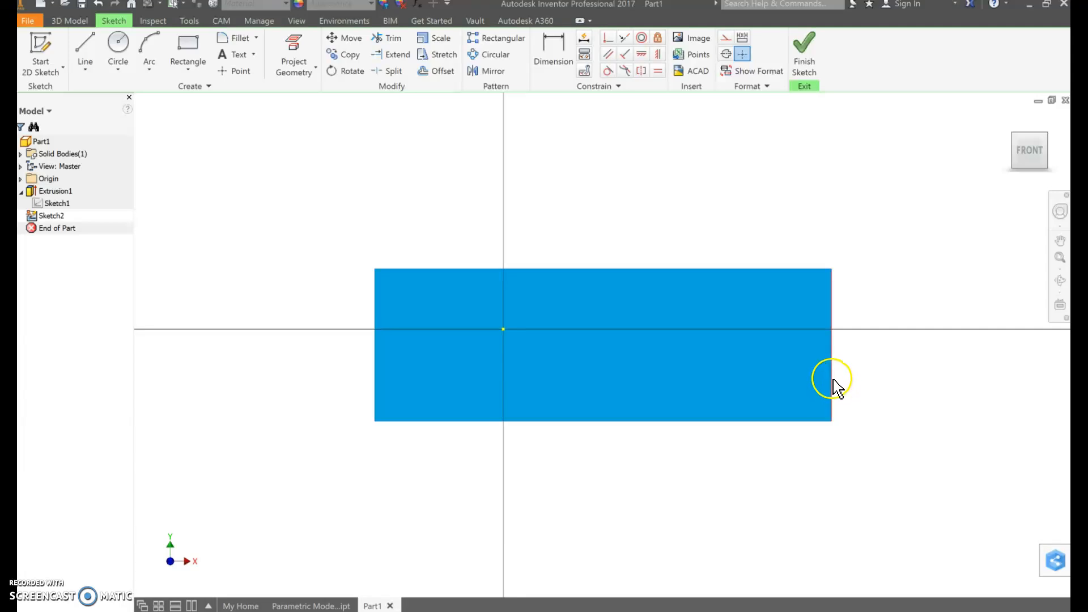
click(89, 55)
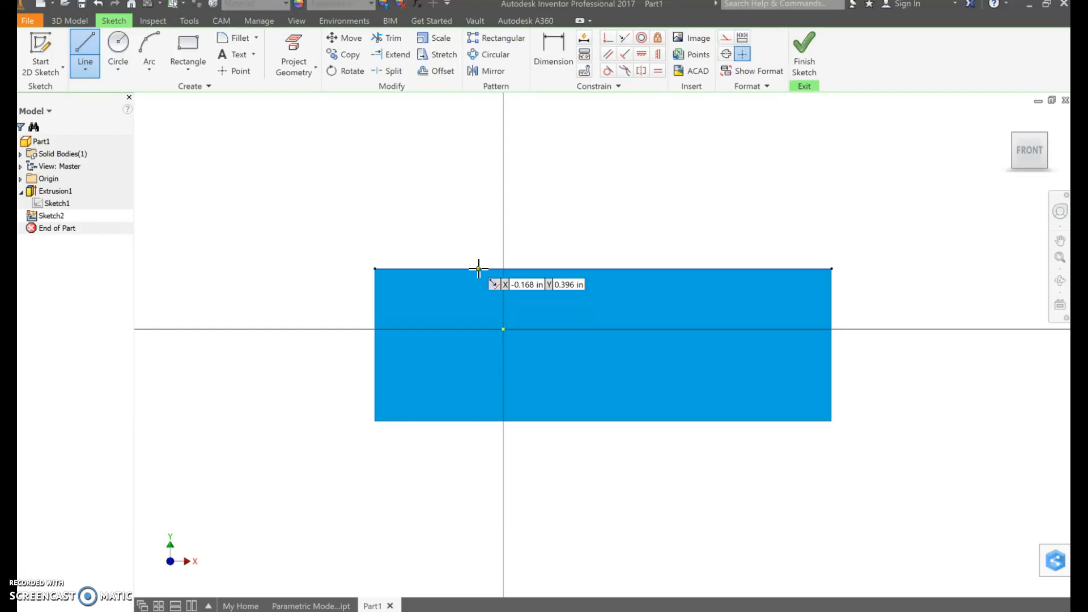
click(479, 268)
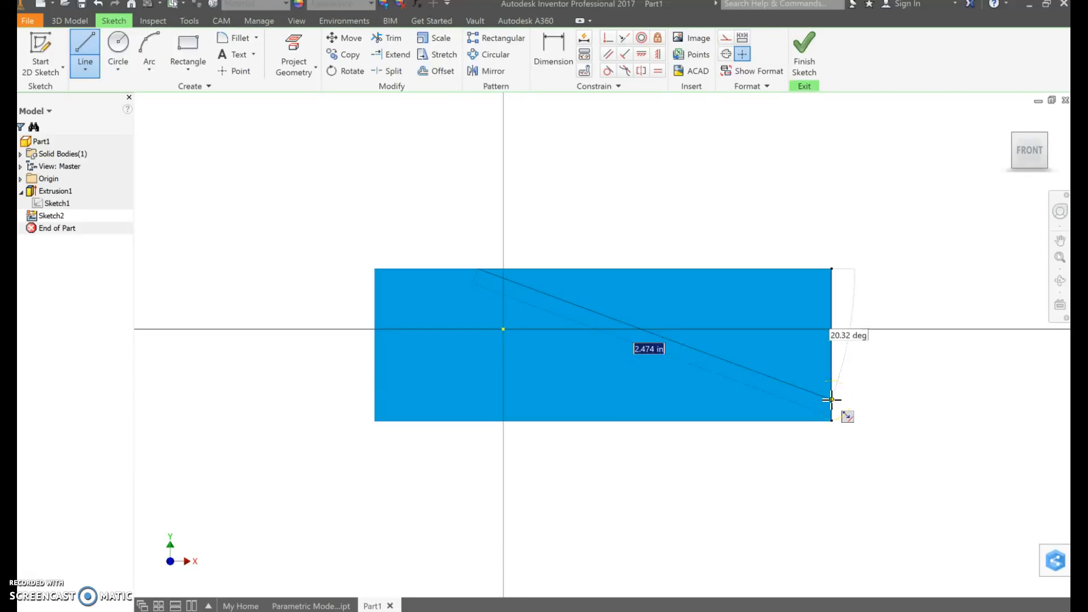
double_click(832, 400)
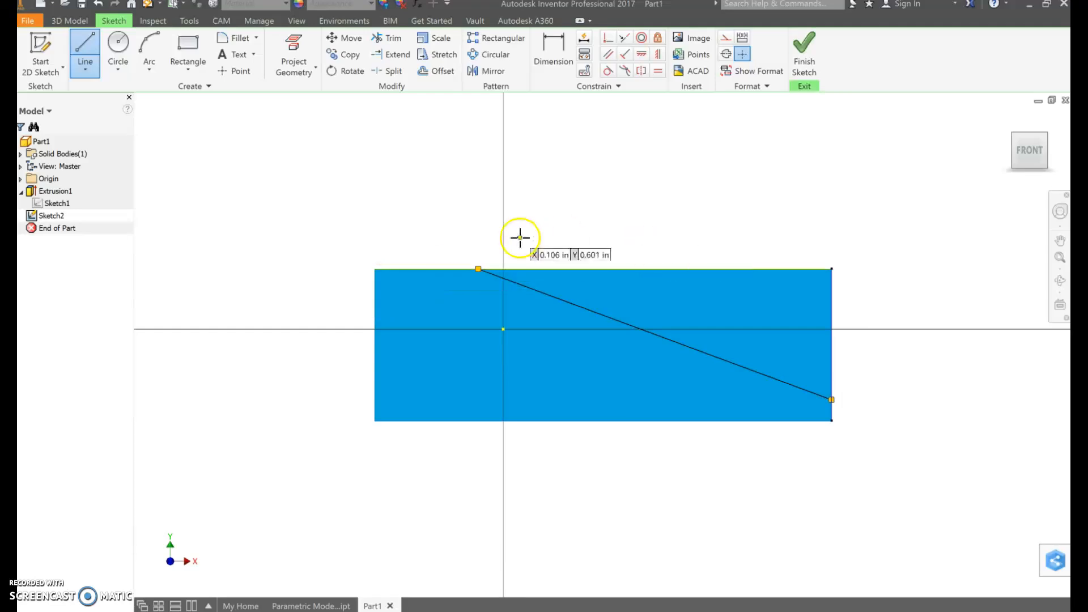
key(Escape)
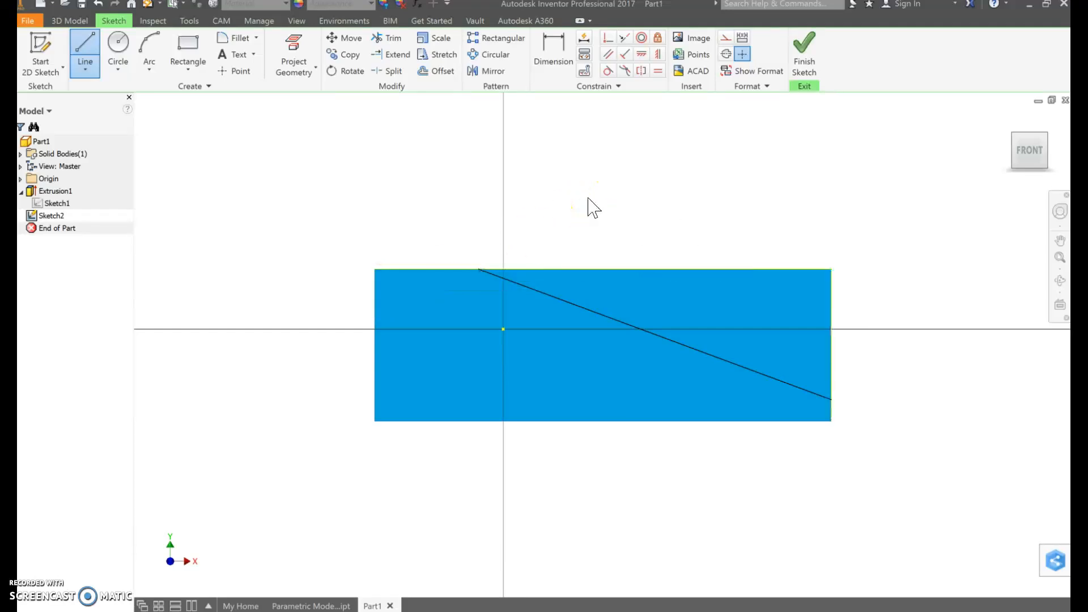
click(130, 66)
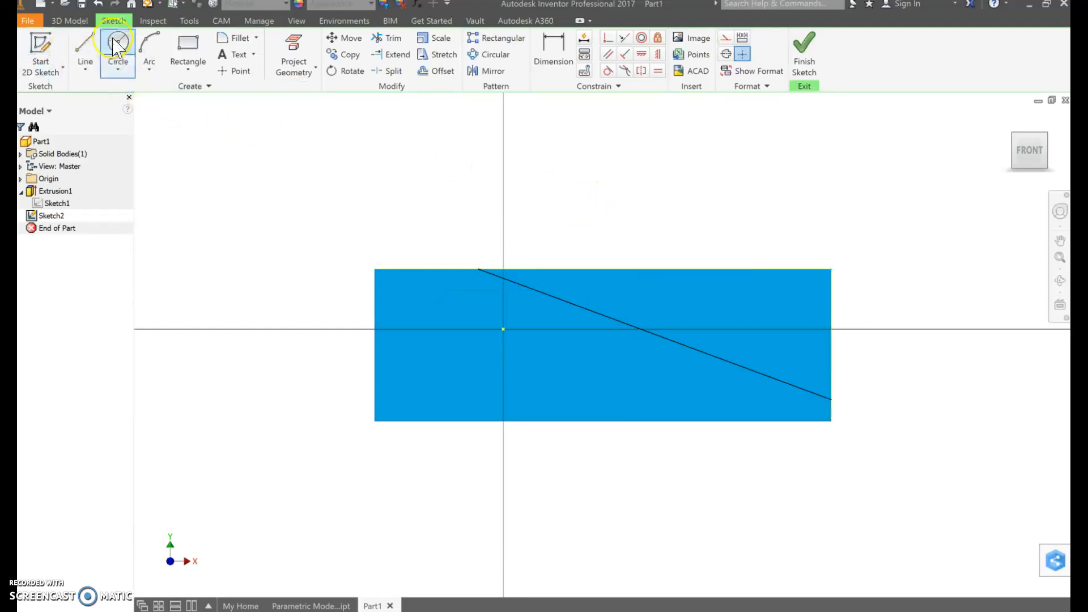
click(79, 63)
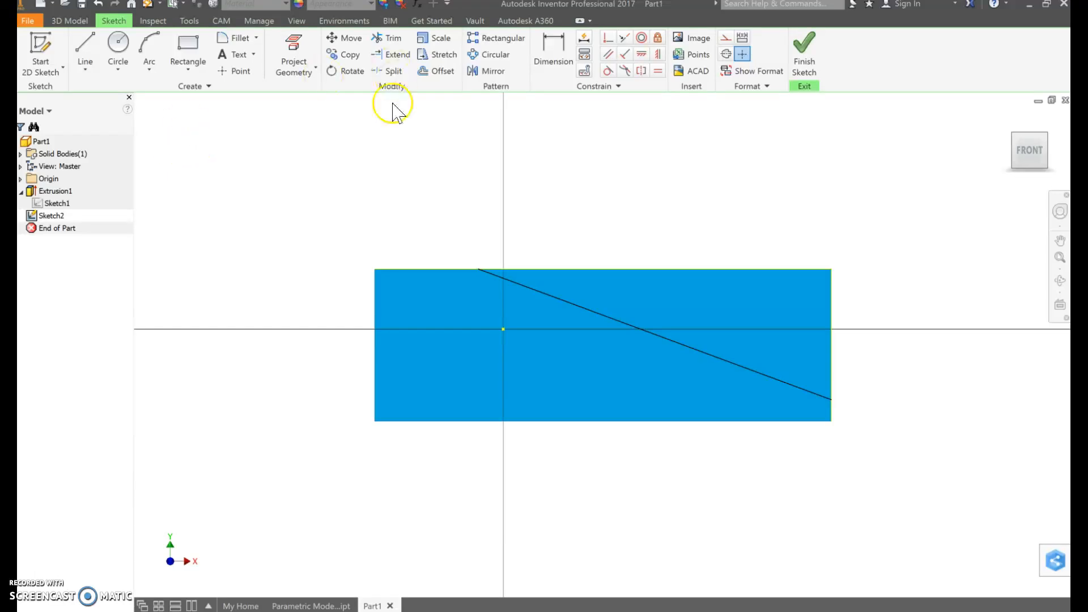
click(478, 270)
click(478, 270)
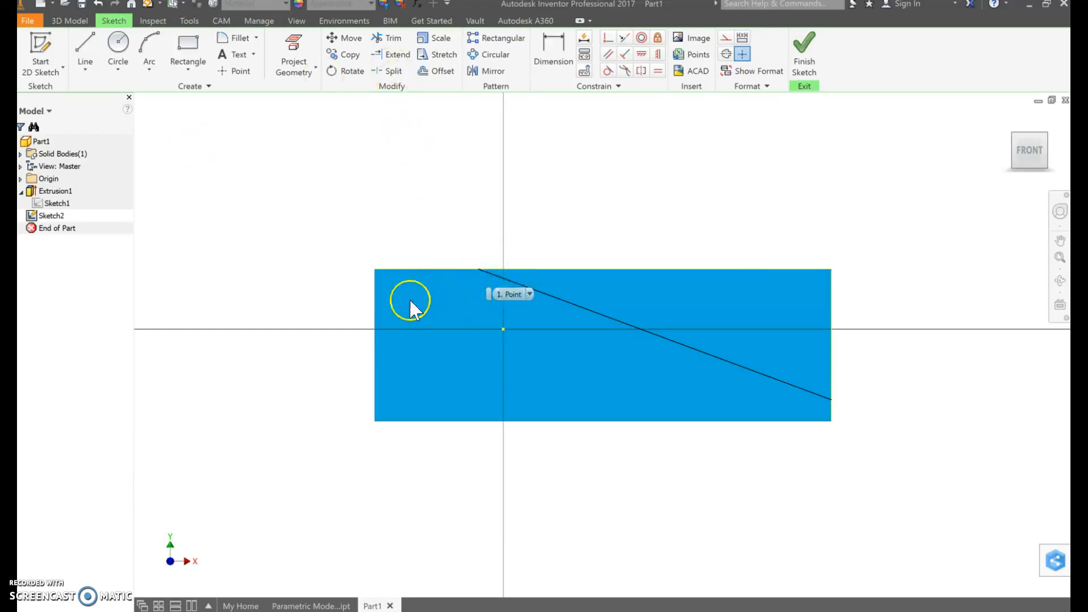
click(374, 287)
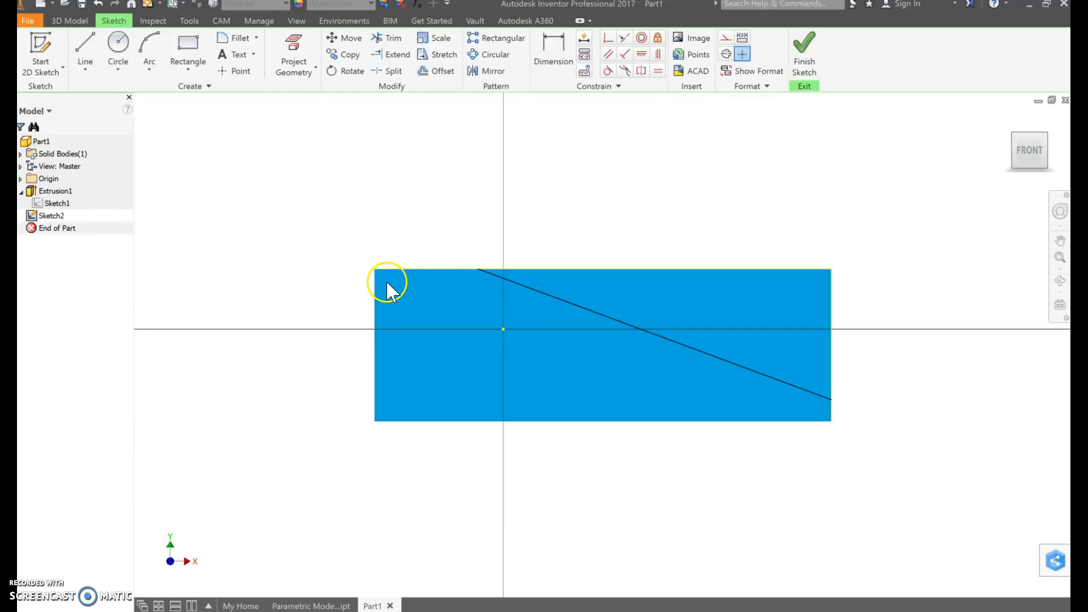
Dimension the line's upper endpoint 0.5 in from the front face's left edge
click(562, 65)
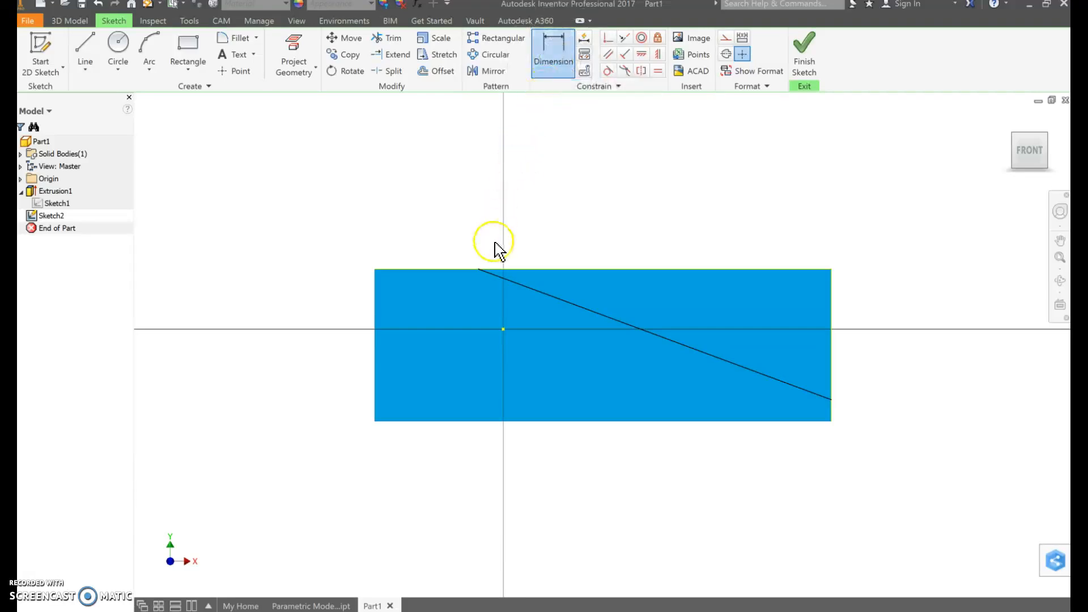
click(479, 271)
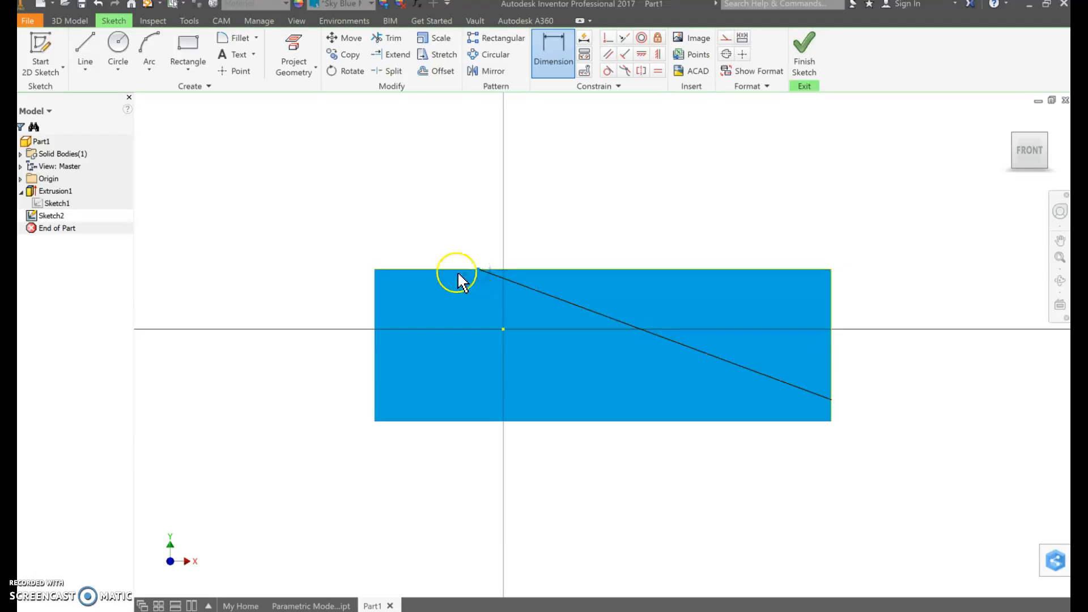
click(375, 291)
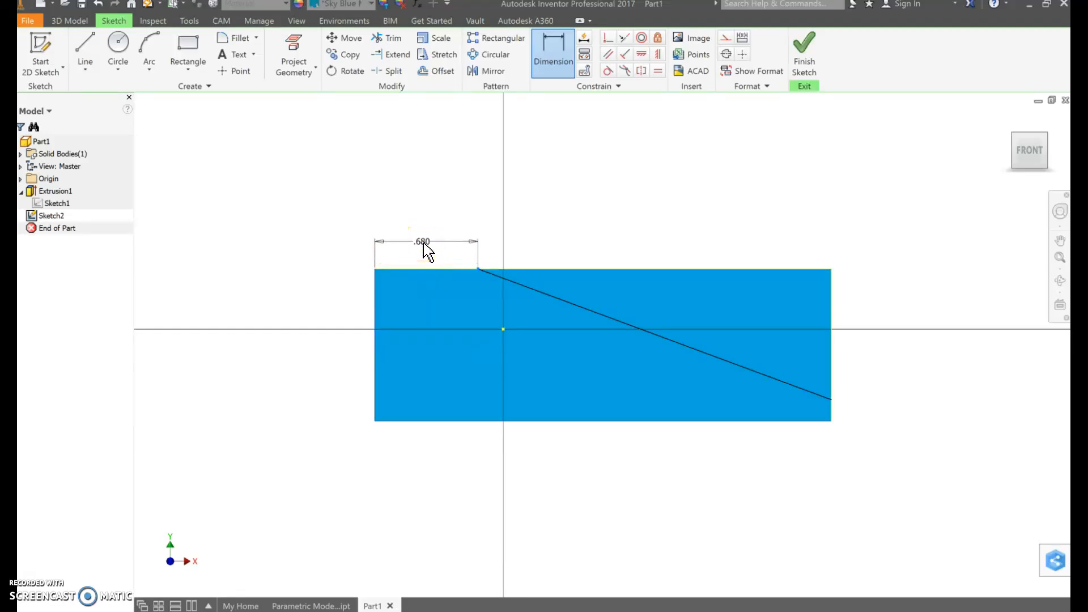
click(425, 249)
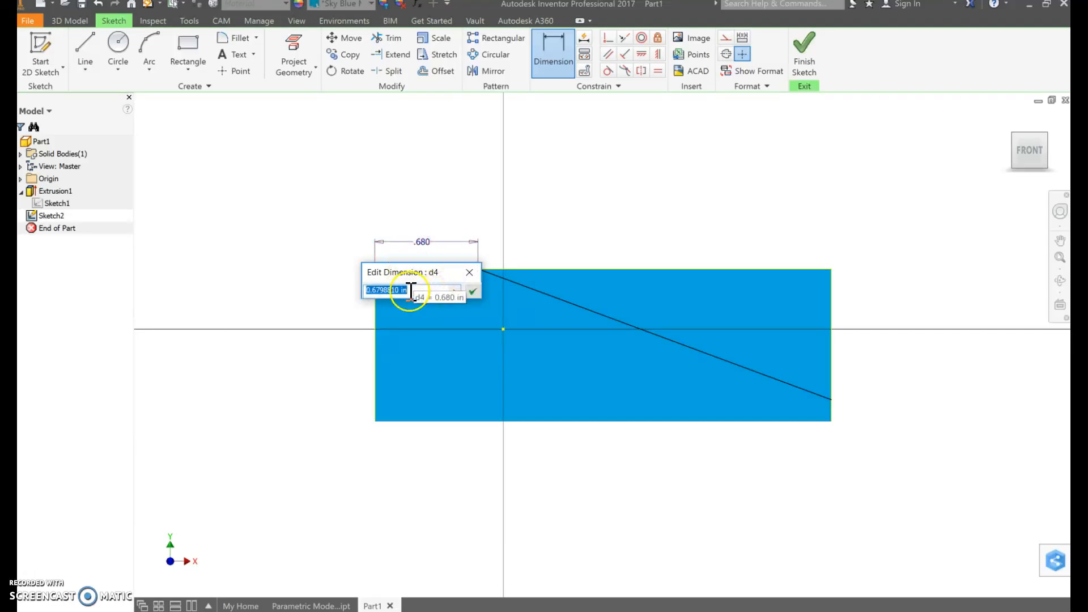
text(.)
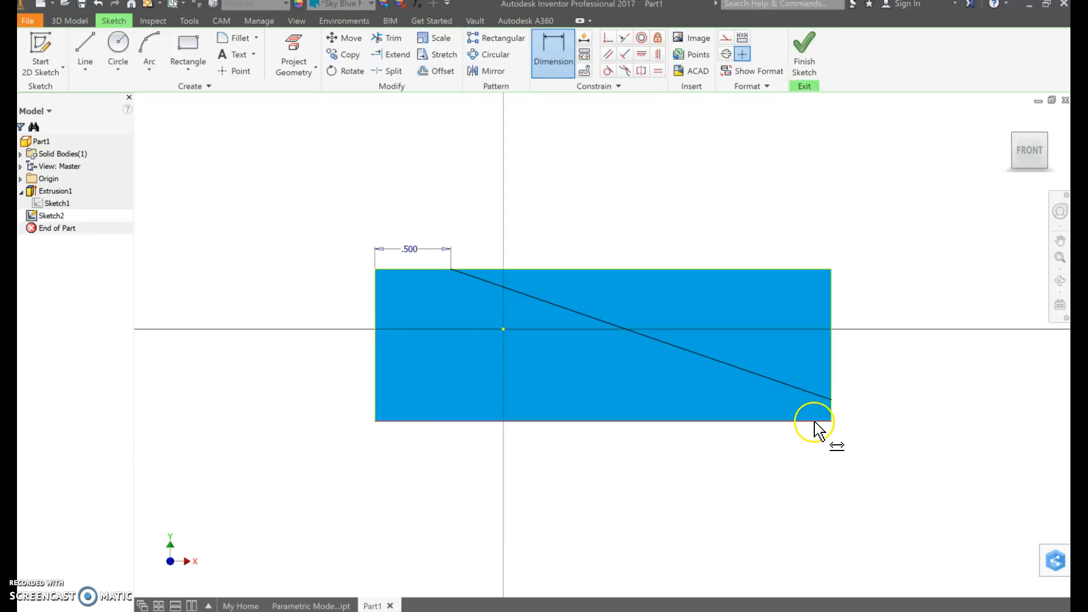
click(556, 71)
click(556, 71)
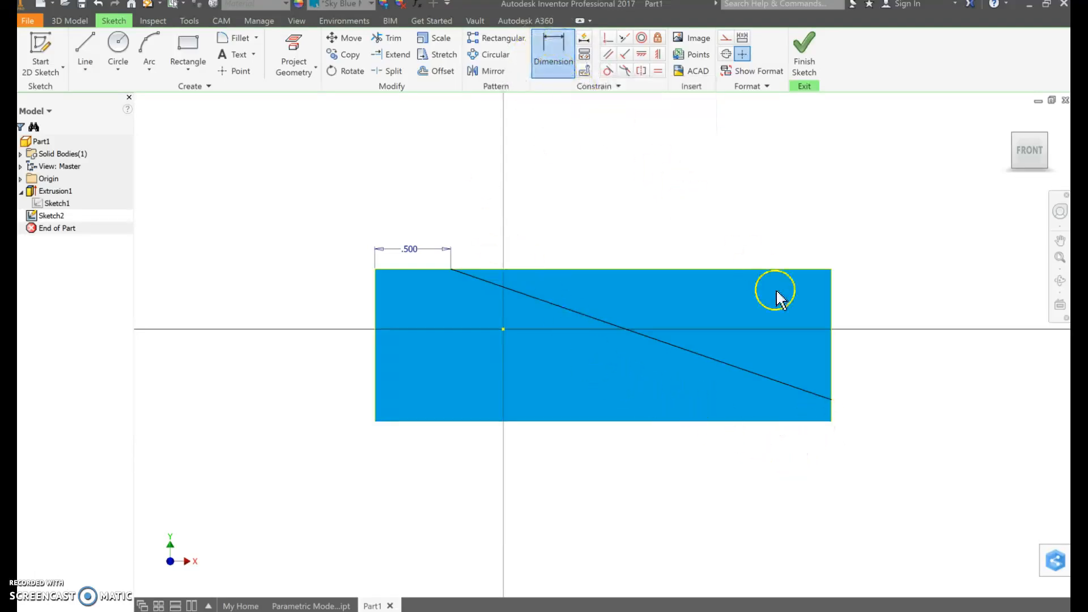
click(833, 400)
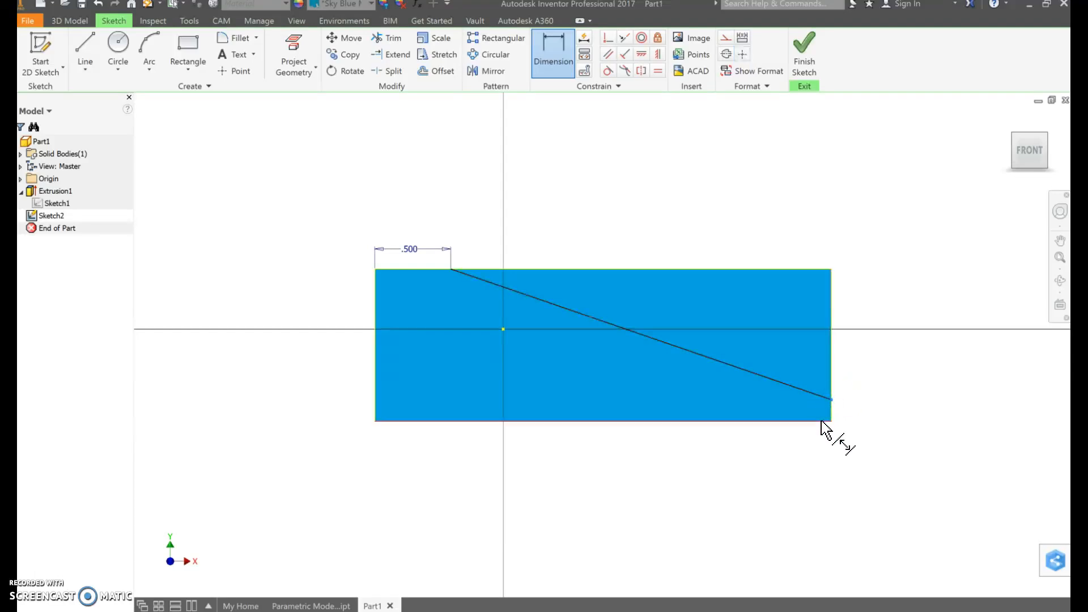
click(823, 422)
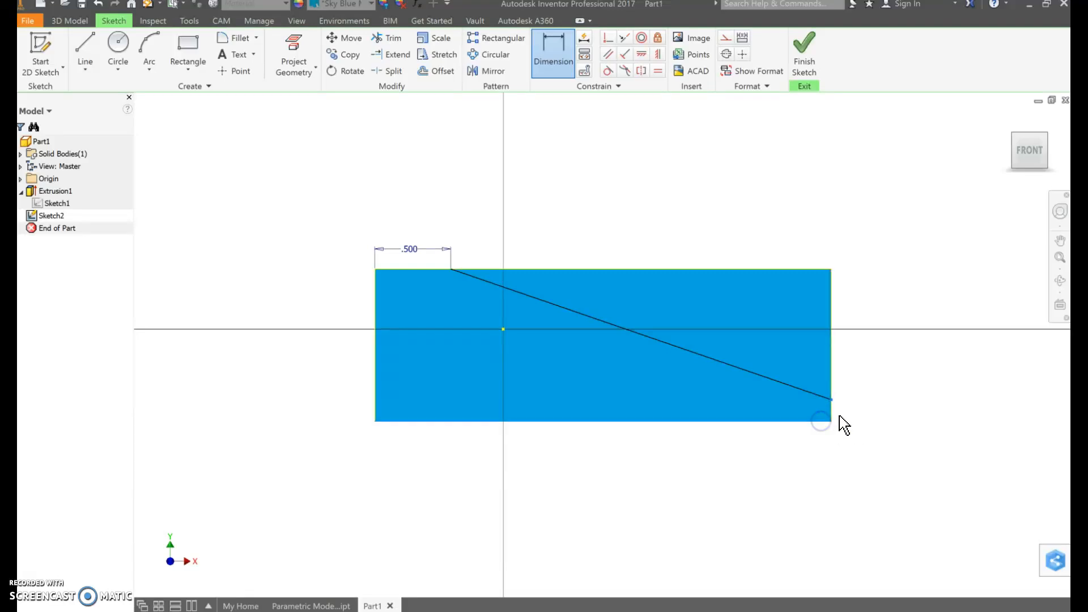
click(869, 413)
click(868, 413)
key(Escape)
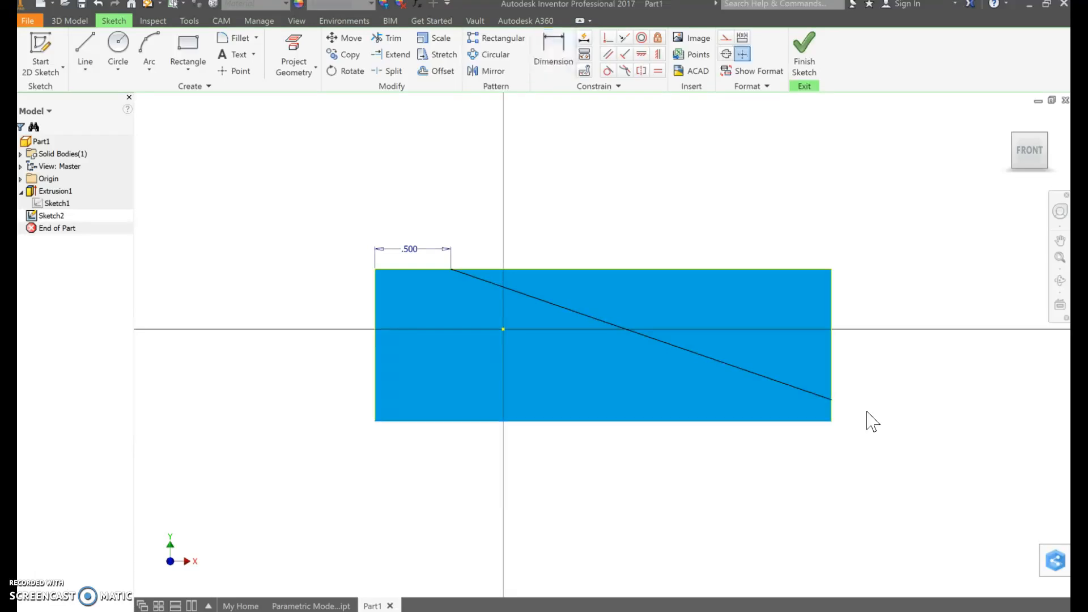
Dimension the line's lower endpoint 0.35 in above the front face's bottom edge, and finish the sketch
click(561, 62)
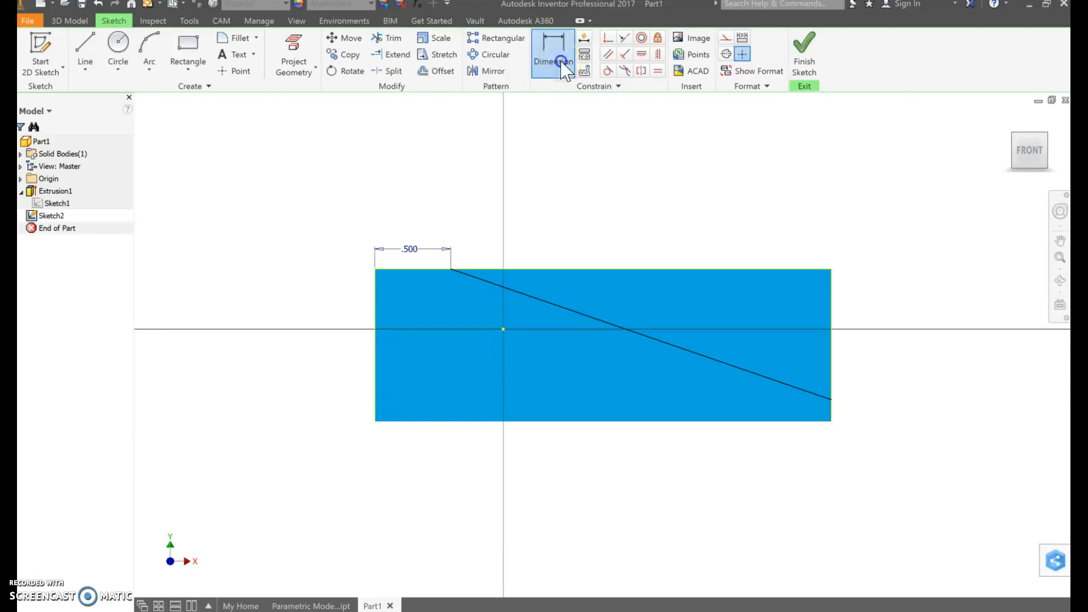
click(831, 401)
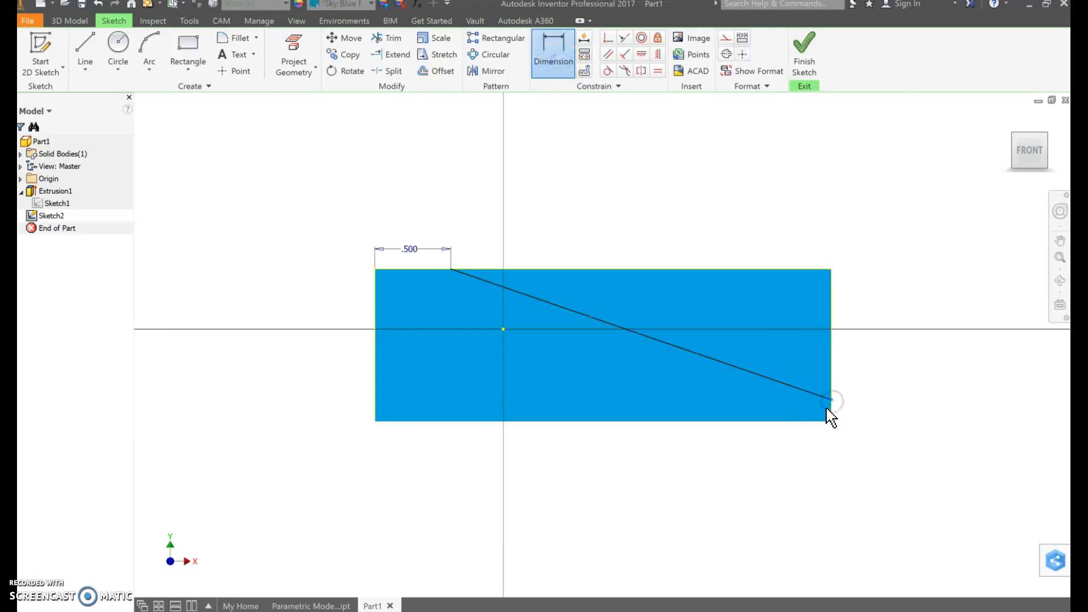
click(823, 421)
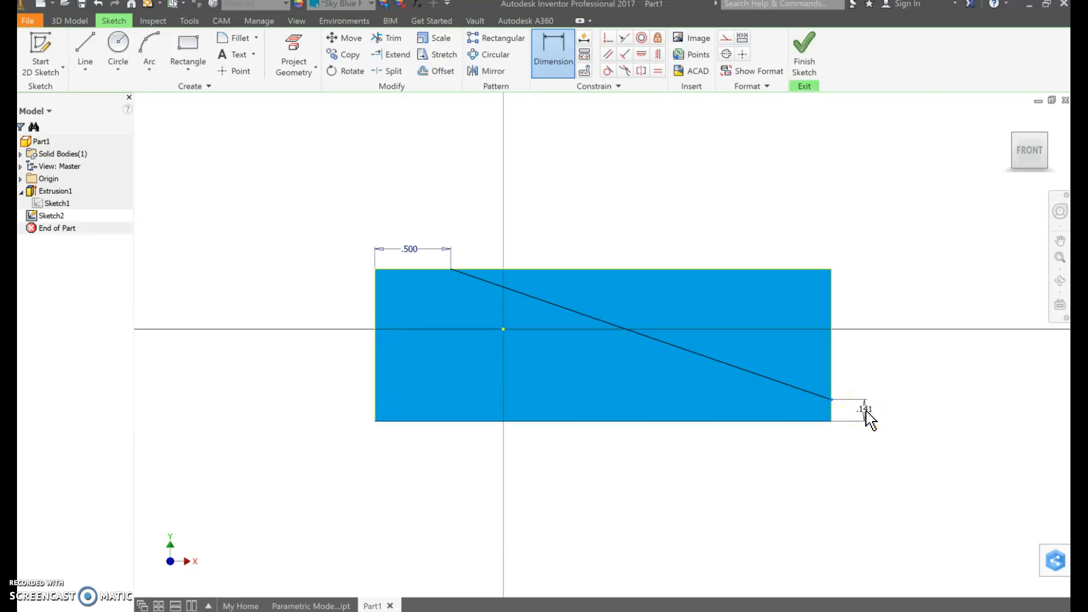
click(866, 411)
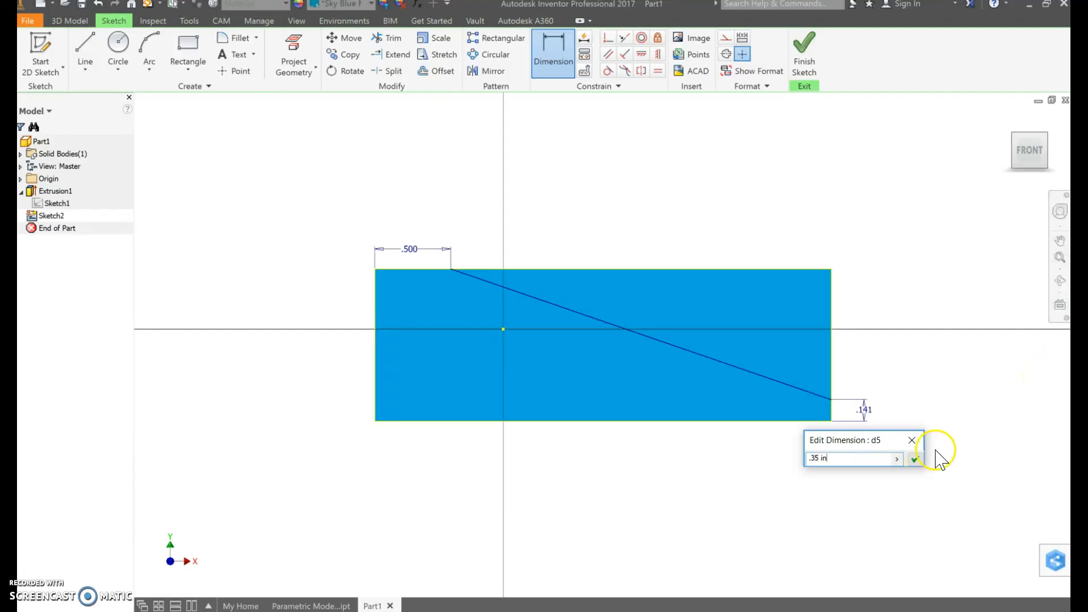
click(916, 459)
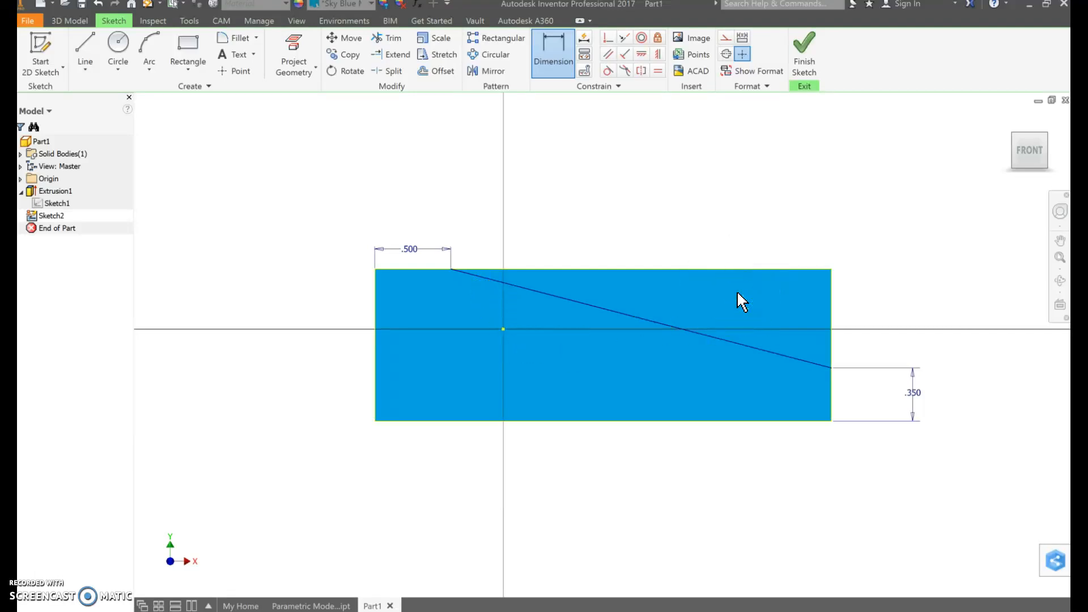
click(807, 63)
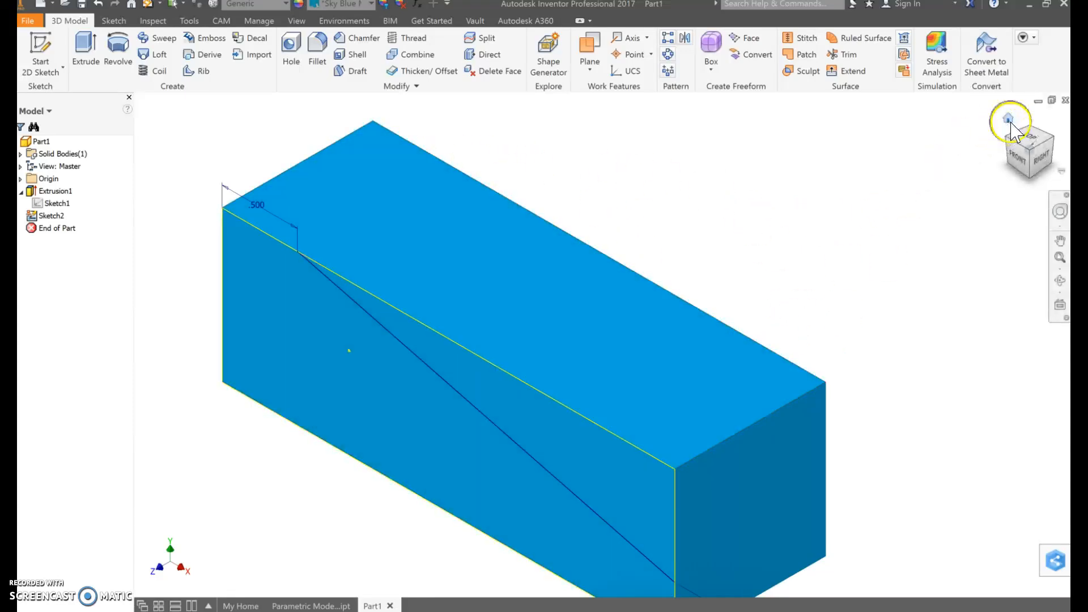
Cut the triangular region above the sloped line out of the block with a 1 in Extrude into the body
click(1010, 121)
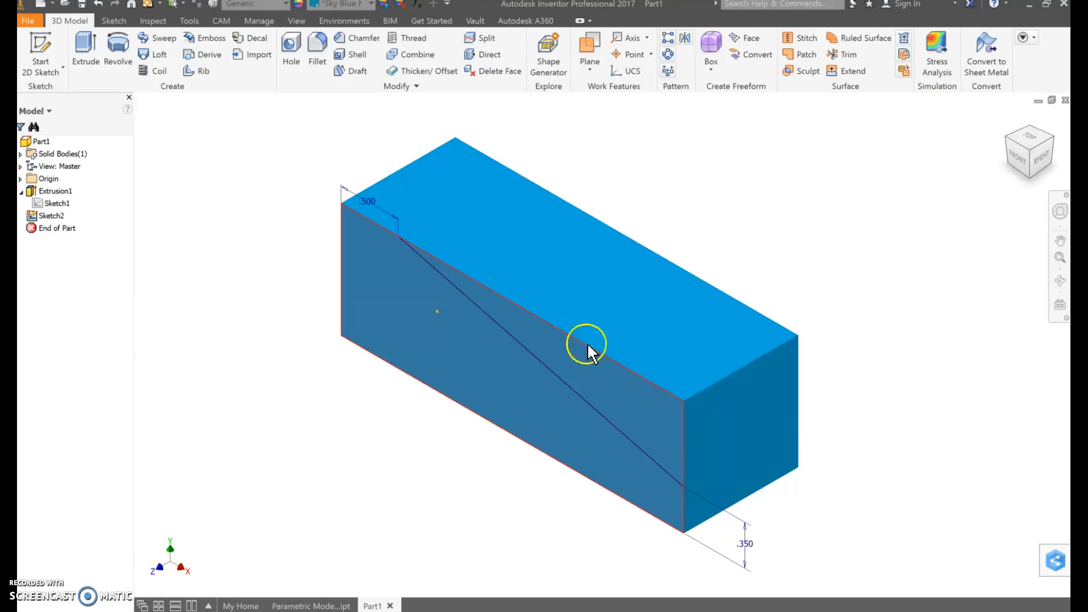
click(635, 395)
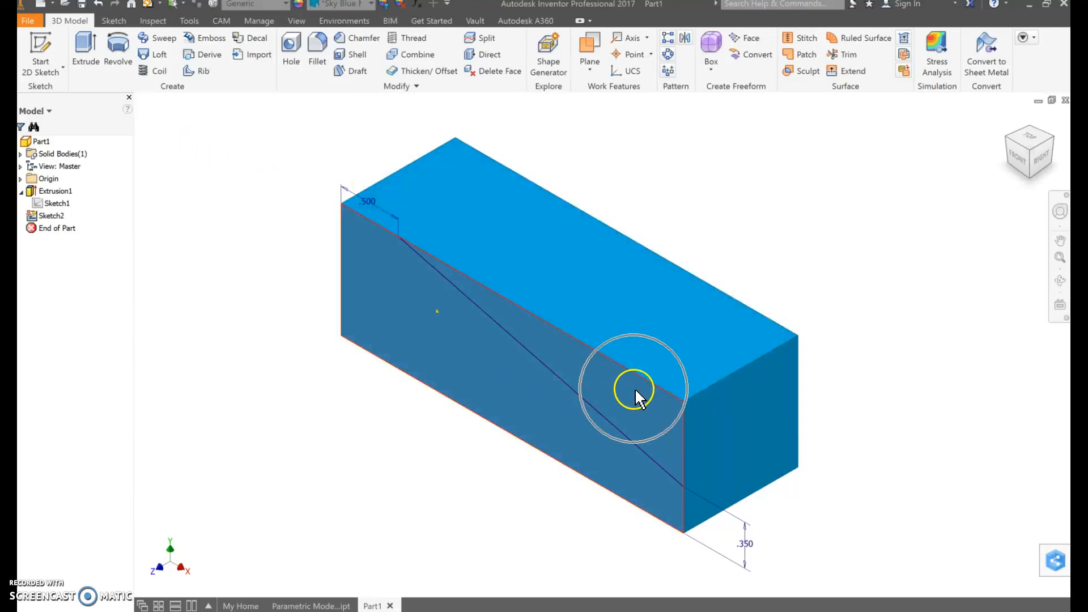
click(93, 57)
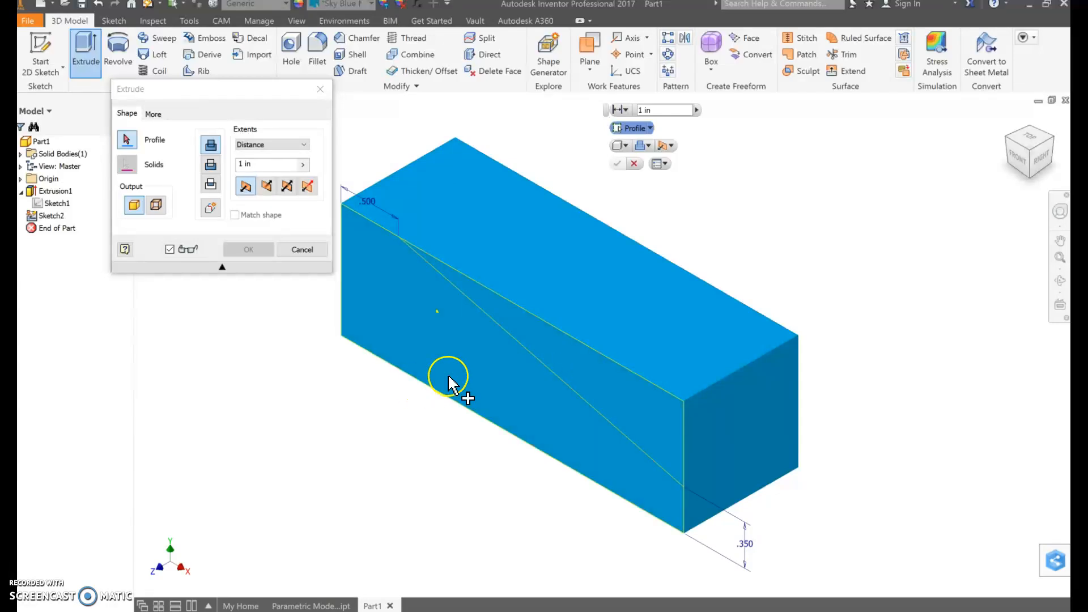
click(611, 396)
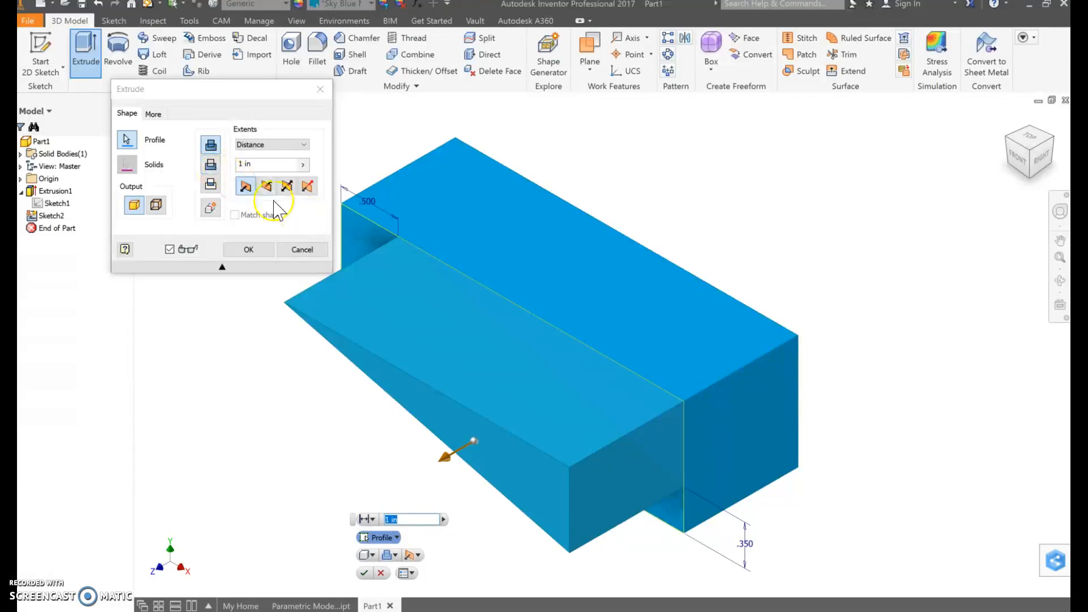
click(227, 97)
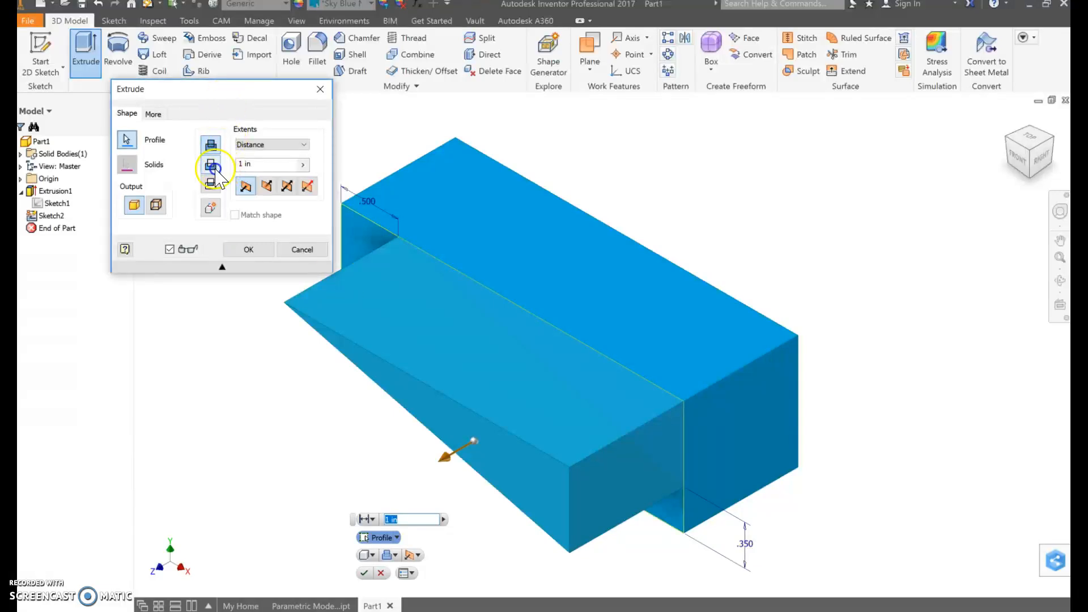
click(212, 166)
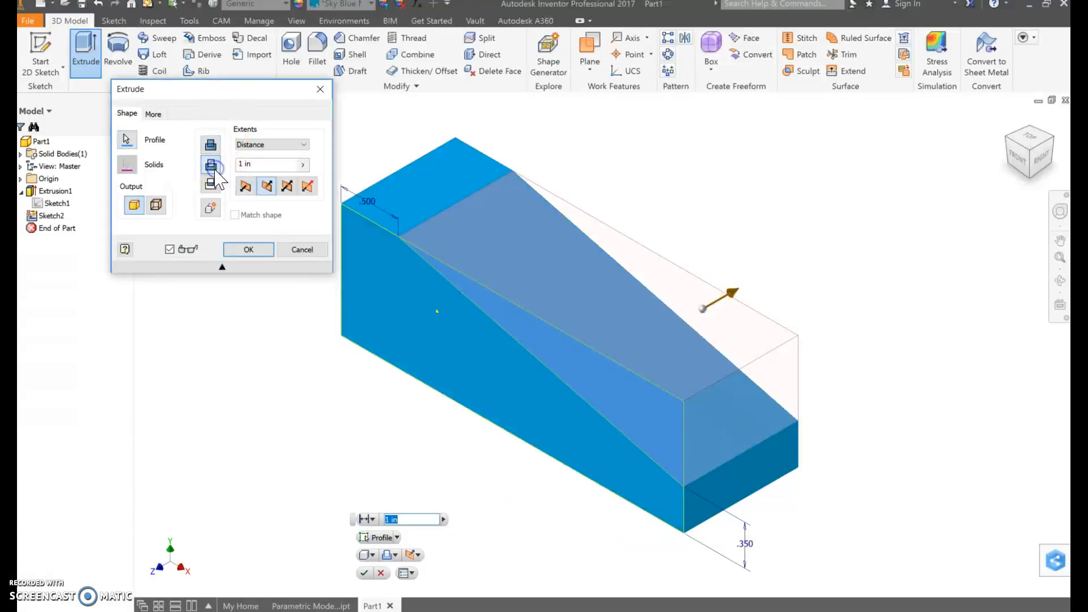
click(266, 187)
click(248, 257)
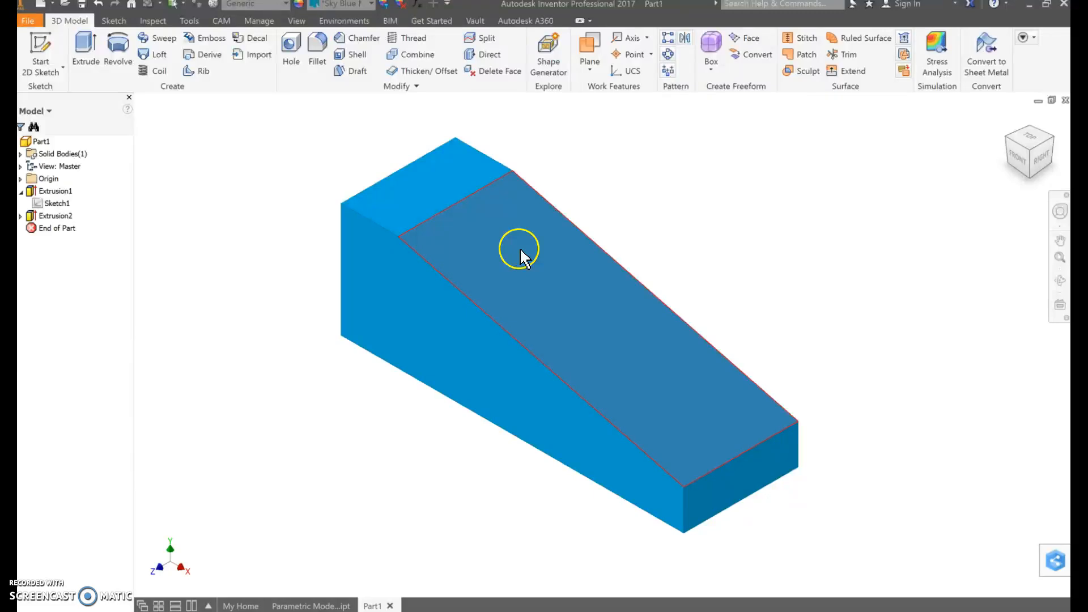
Examine the tapered block from several corner views, including its left end face
click(1008, 143)
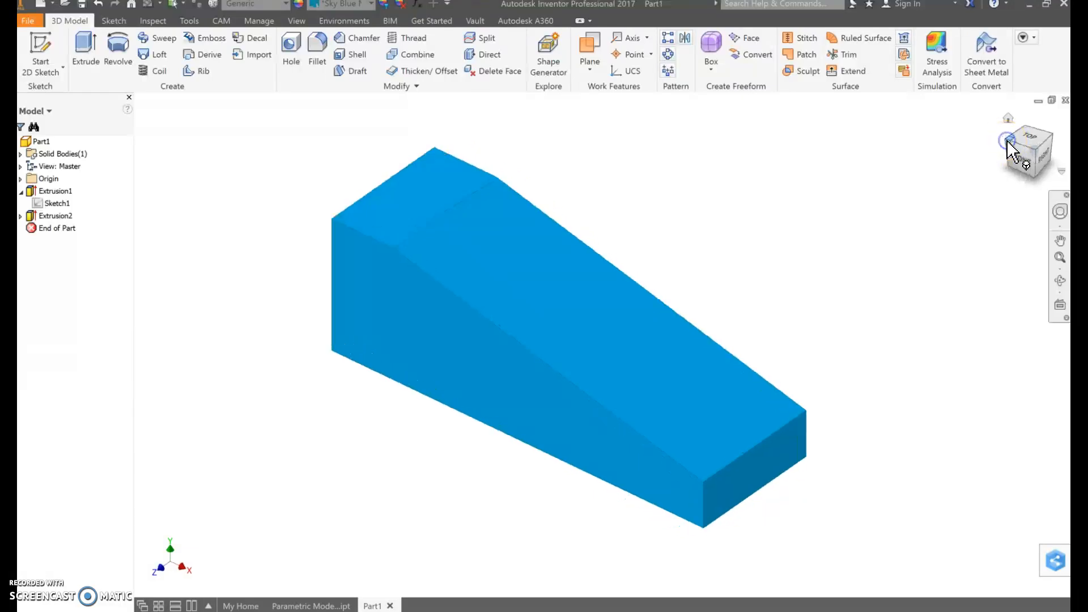
click(442, 460)
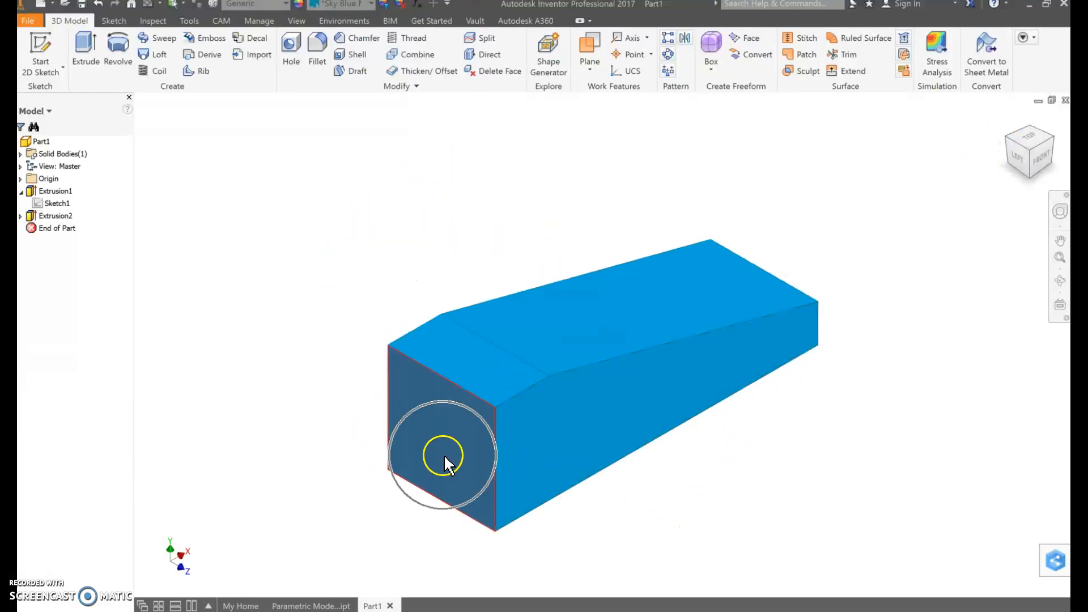
click(445, 457)
click(444, 457)
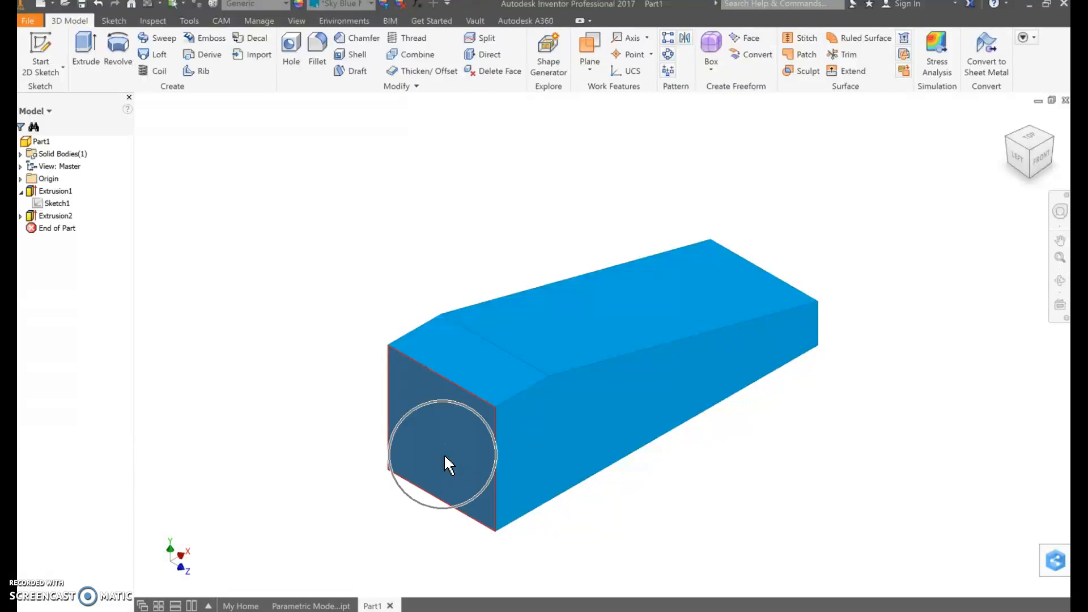
click(464, 476)
click(794, 316)
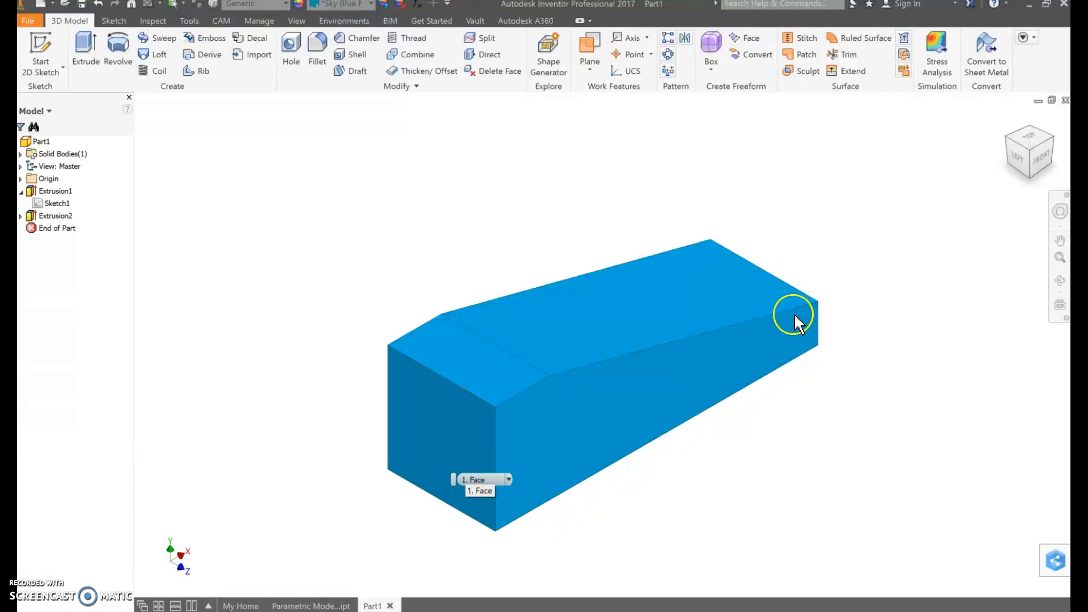
click(1050, 142)
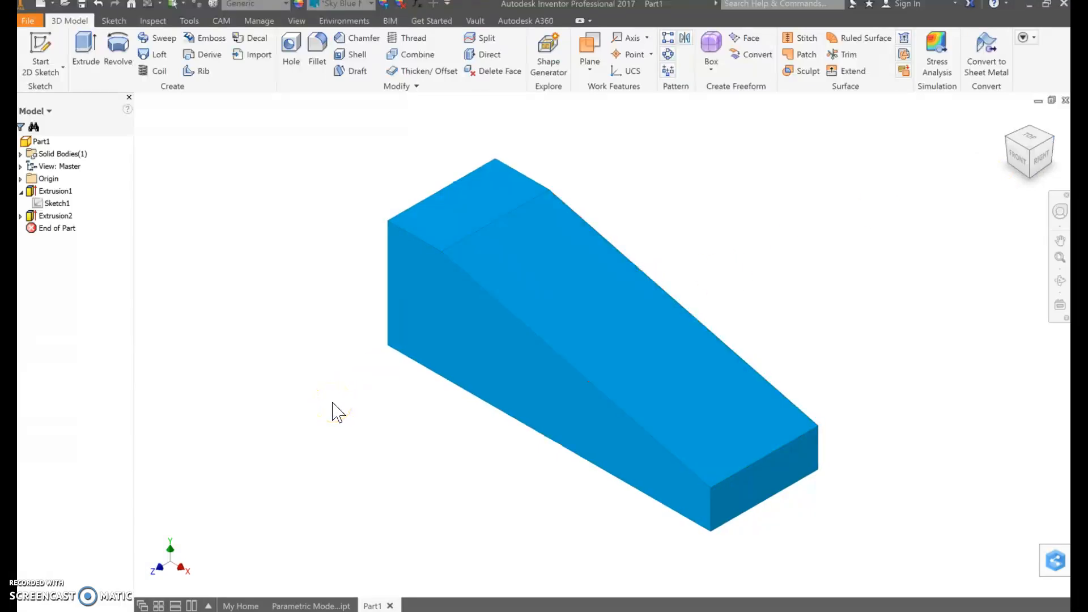
shift+middle_drag(335, 403, 449, 434)
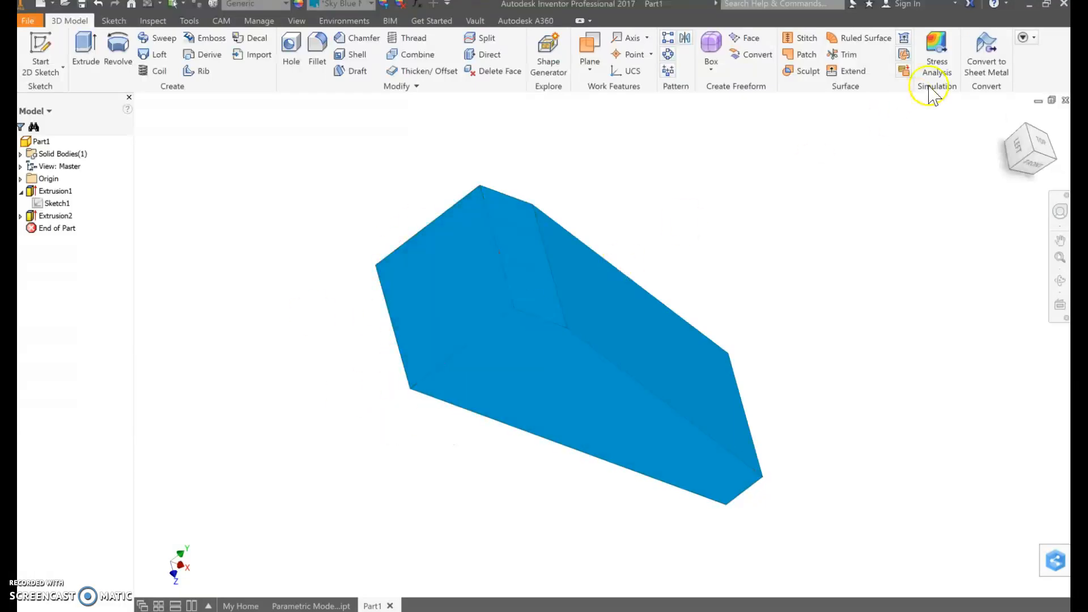
click(1032, 156)
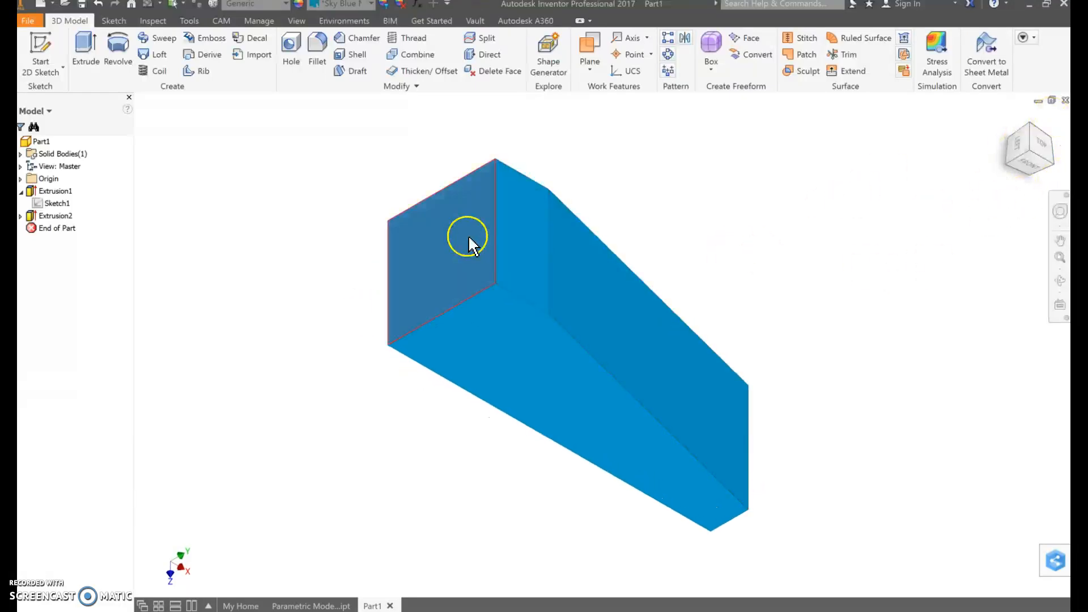
click(1058, 166)
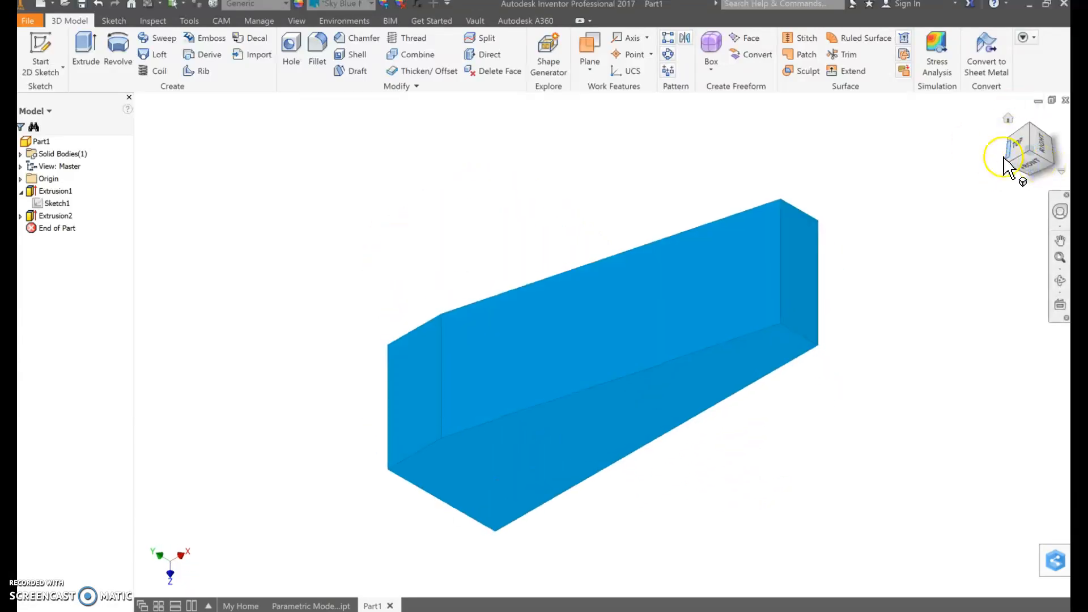
click(1012, 170)
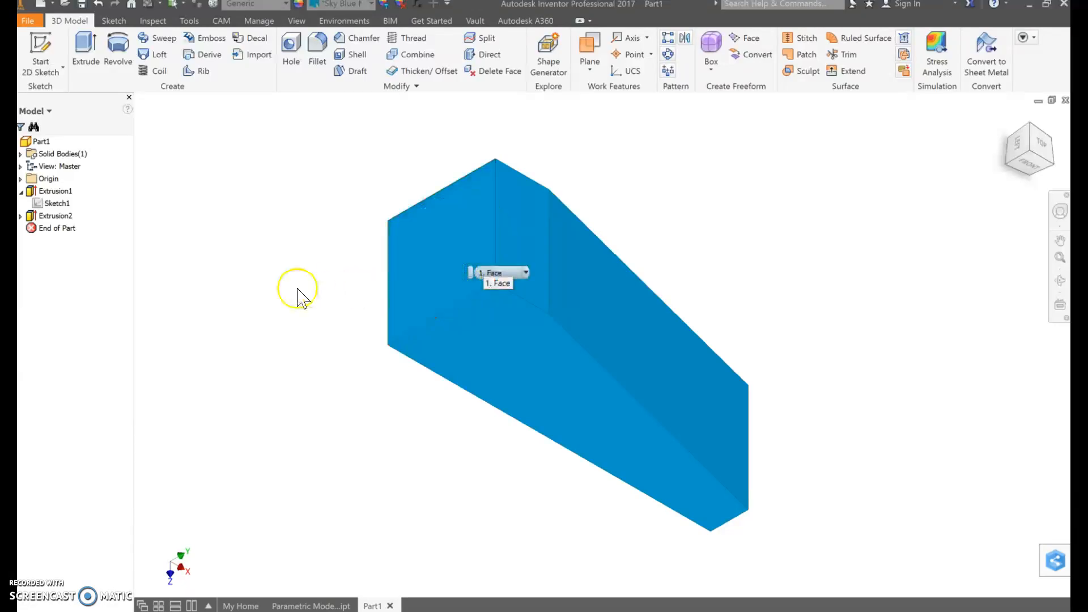
Start a 2D sketch on the part's left end face and orient that face upright and straight on
click(50, 45)
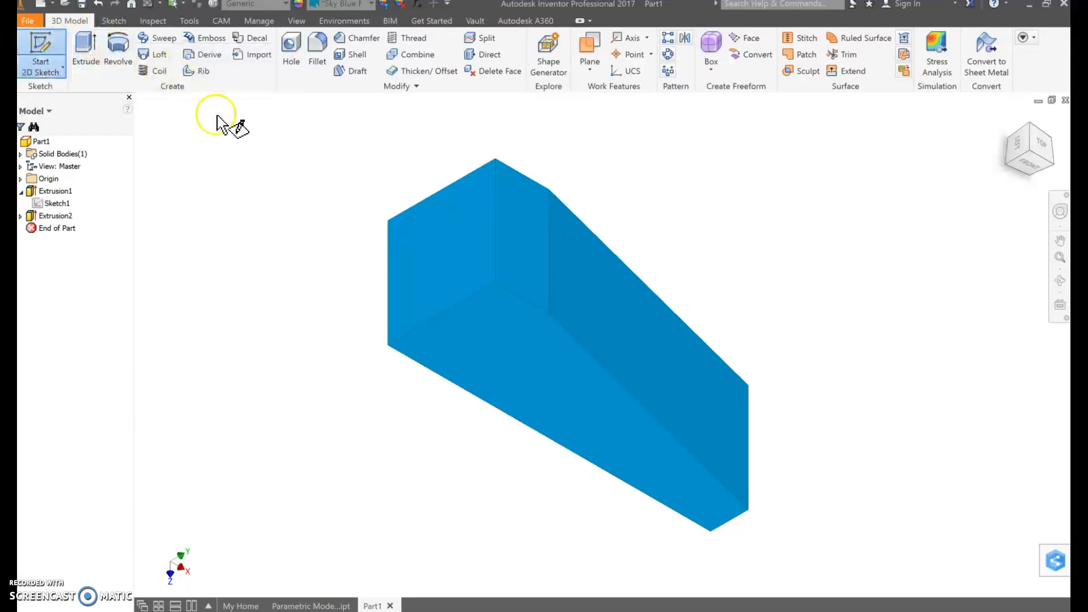
click(457, 249)
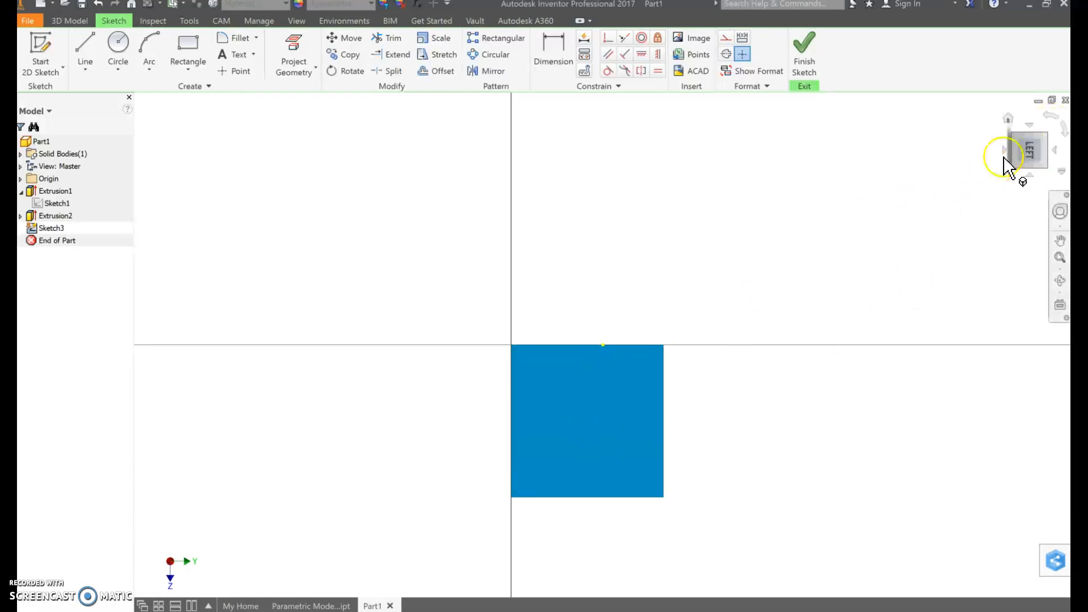
click(1053, 126)
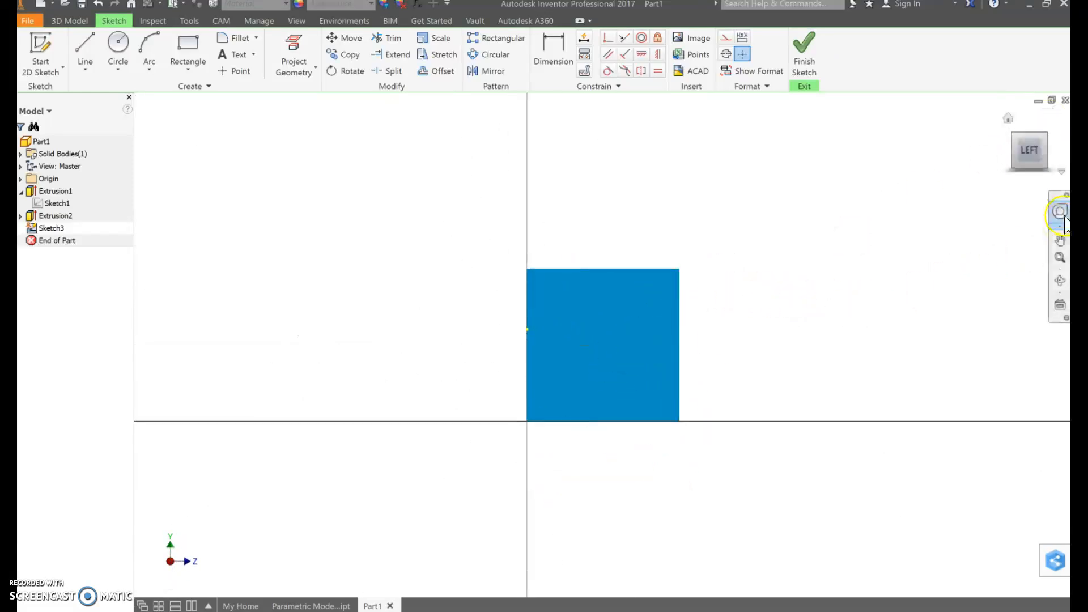
click(1056, 152)
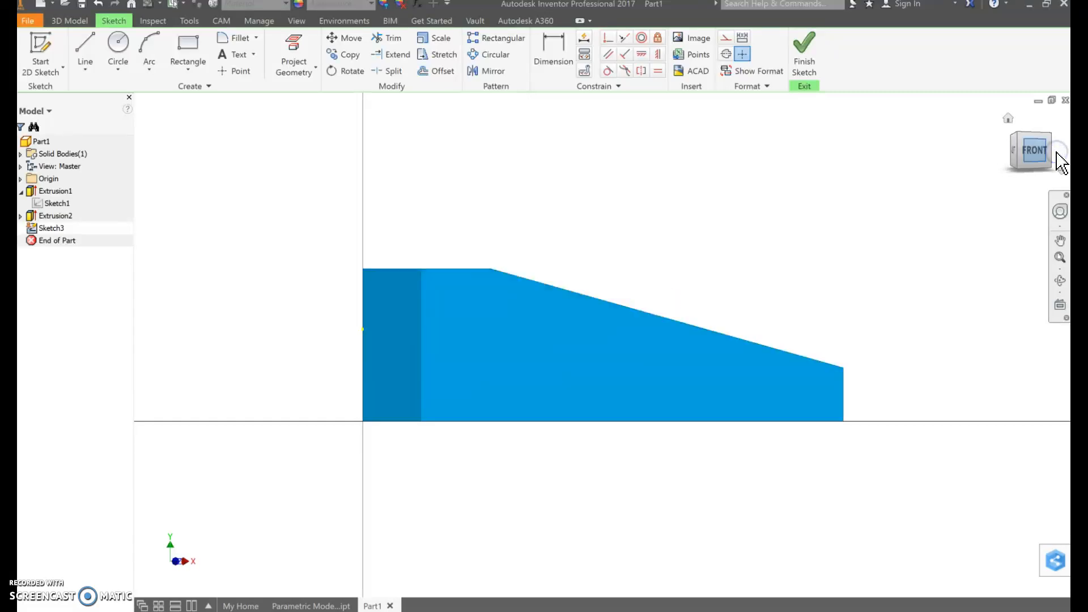
click(1005, 150)
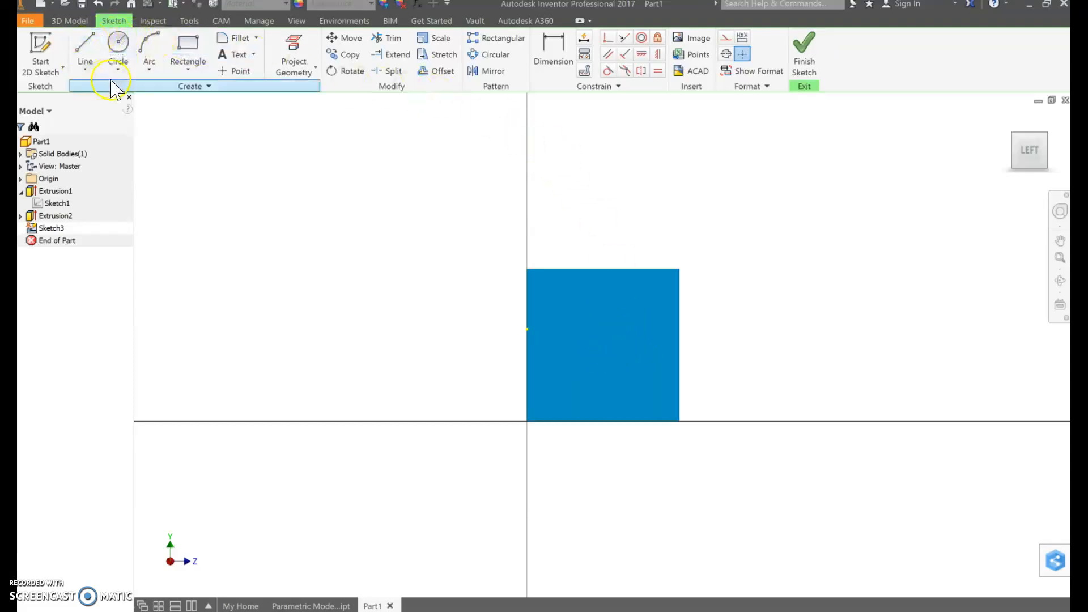
Place a center point near the middle of the end face, about 0.51 in across and 0.54 in up from its lower-left corner
click(238, 73)
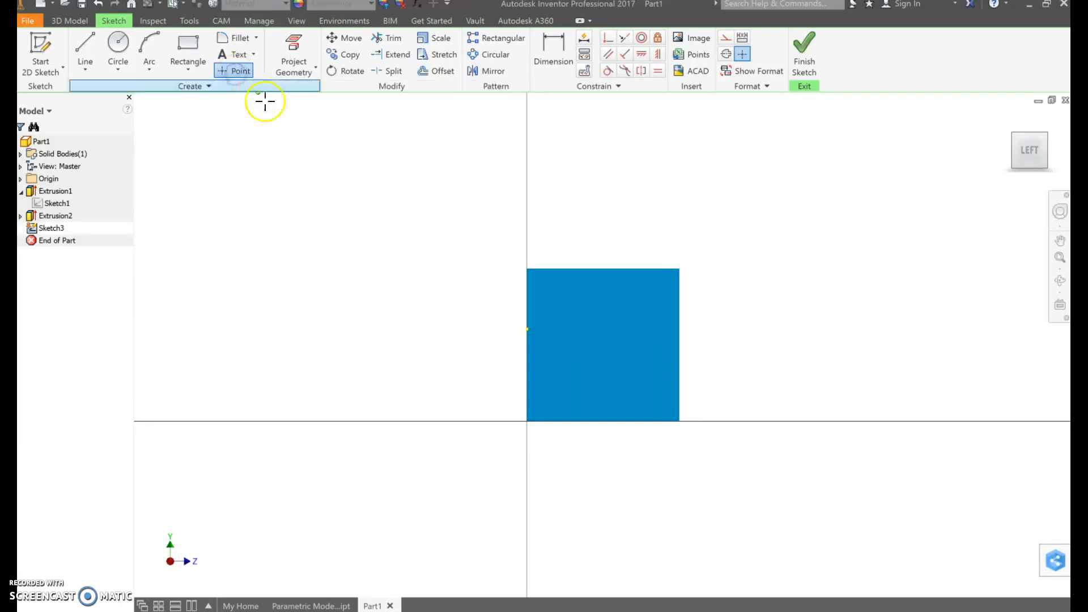
click(604, 339)
click(605, 339)
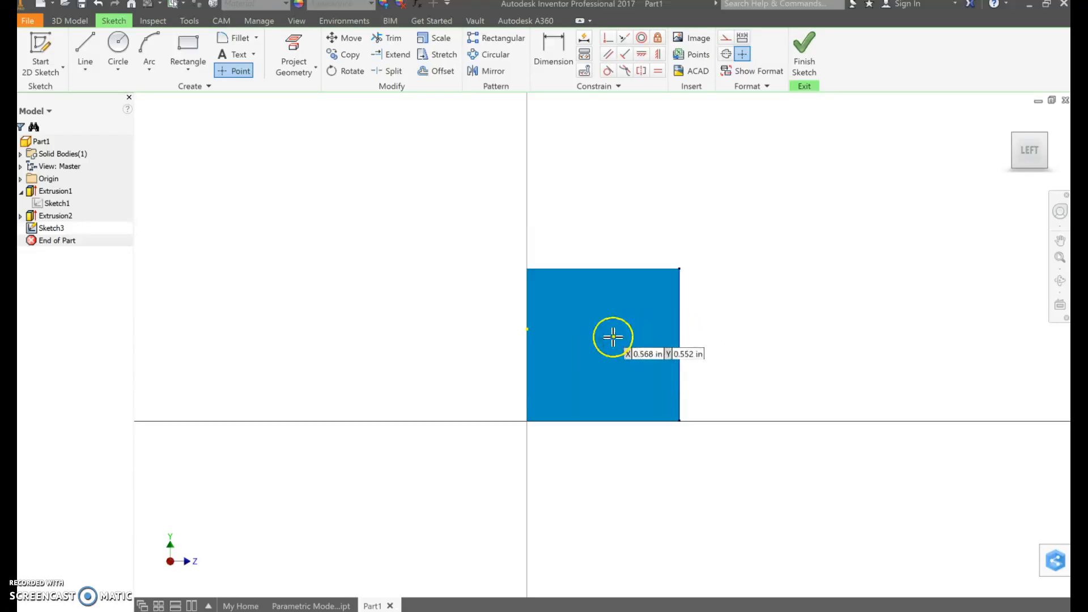
key(Escape)
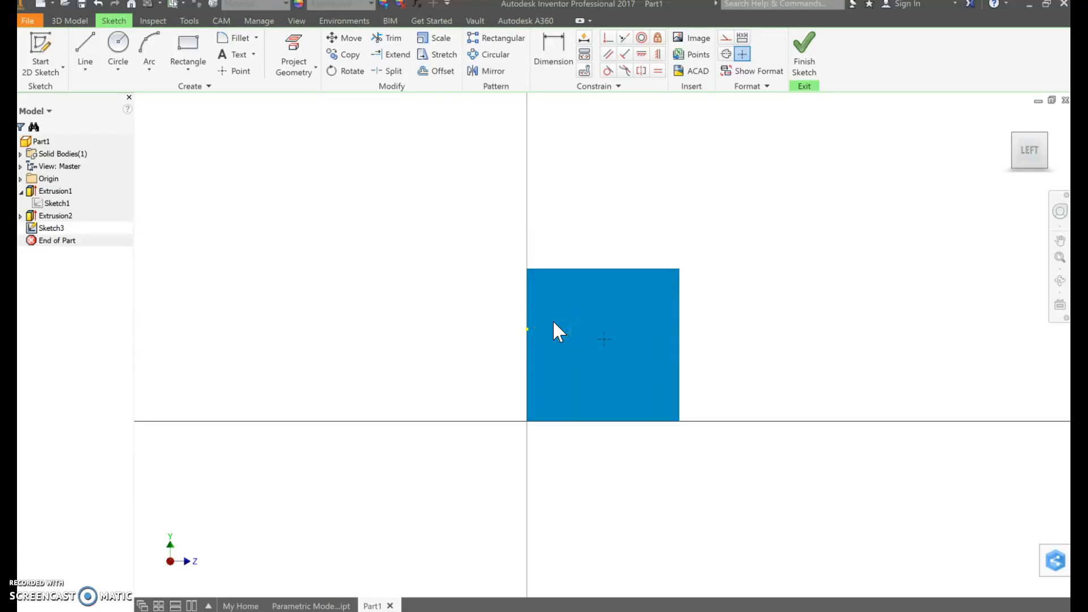
click(561, 68)
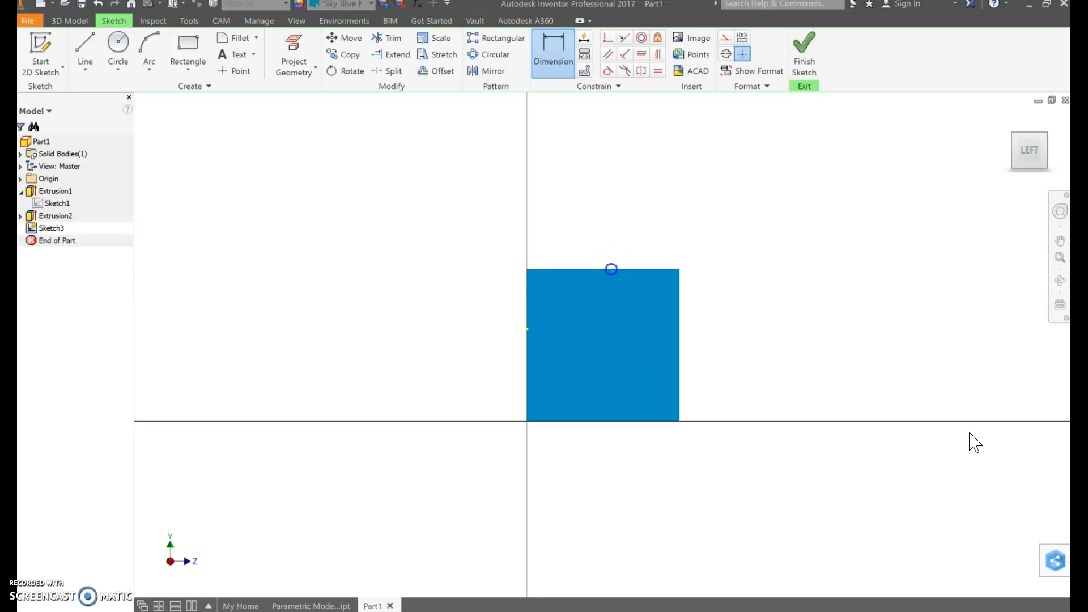
click(674, 296)
click(593, 322)
key(Escape)
Dimension the center point 0.5 in below the end face's upper edge
click(555, 57)
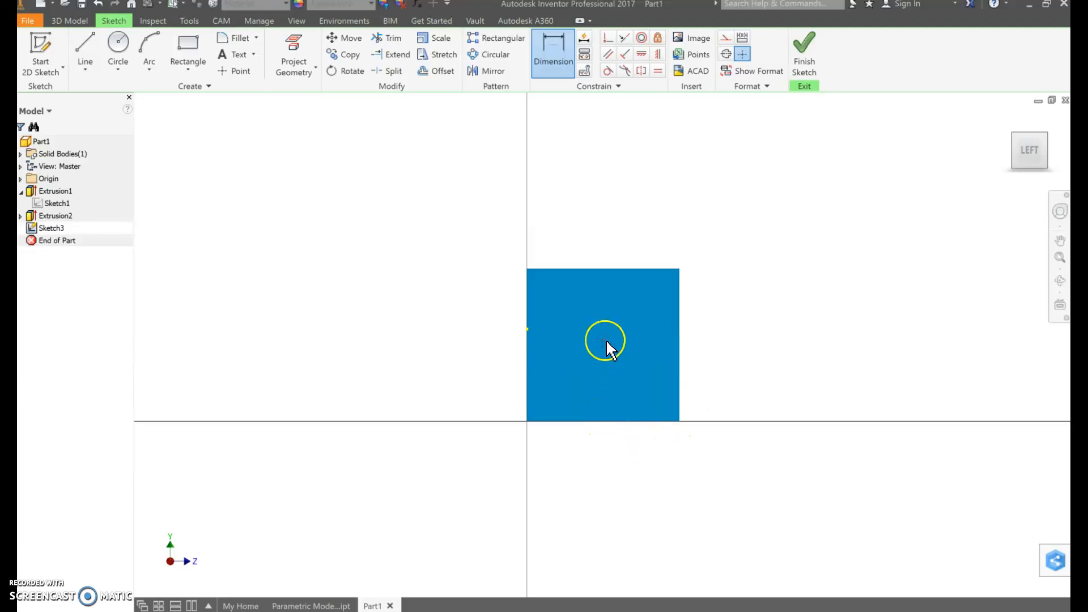
click(609, 270)
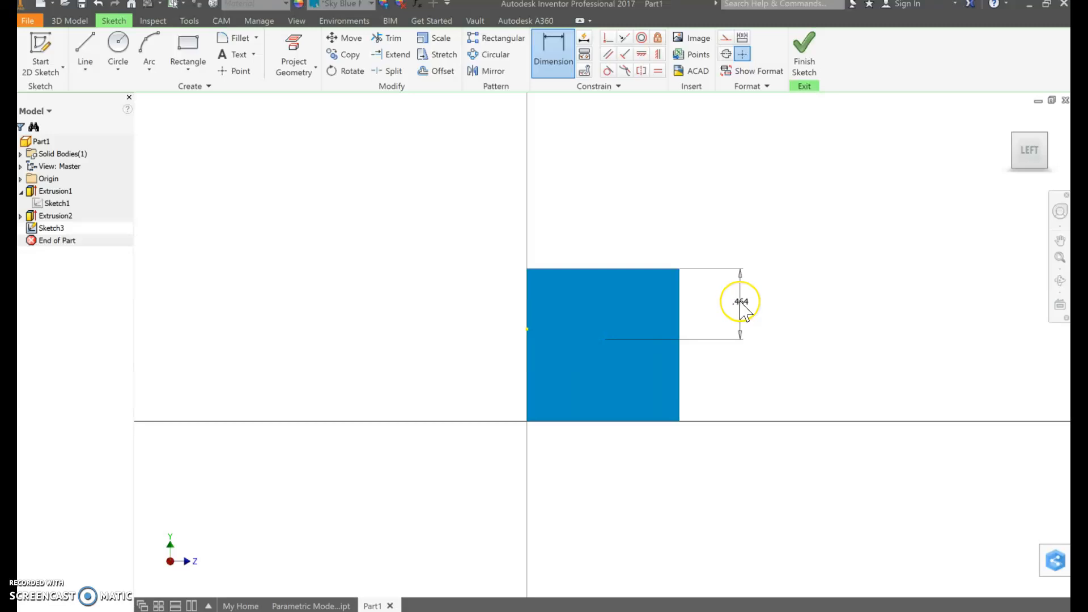
click(742, 309)
text(.5)
key(Return)
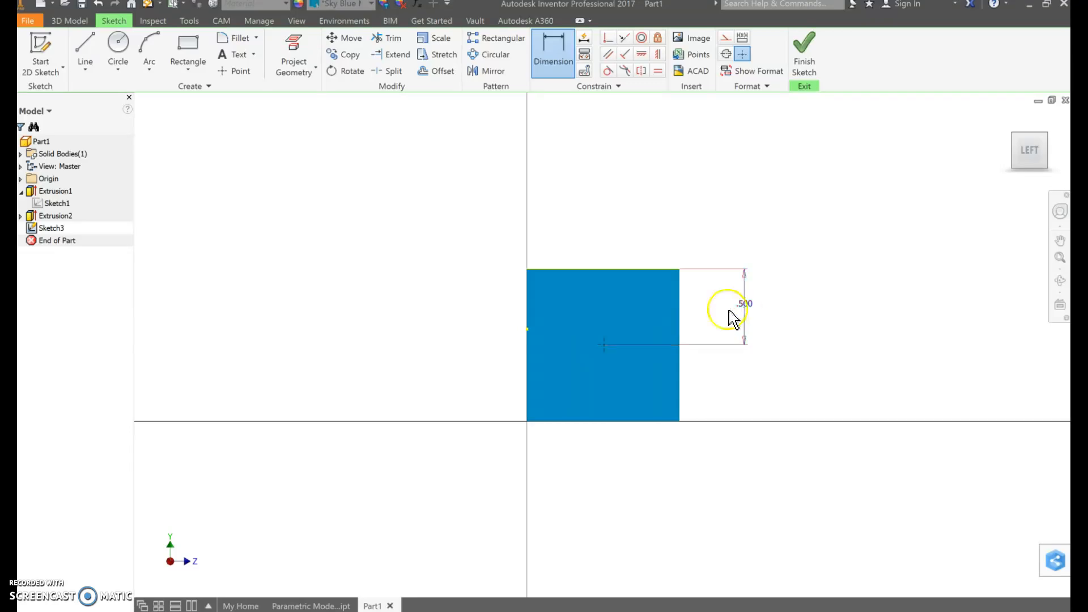
Dimension the center point 0.5 in from the end face's left edge, and finish the sketch
click(621, 271)
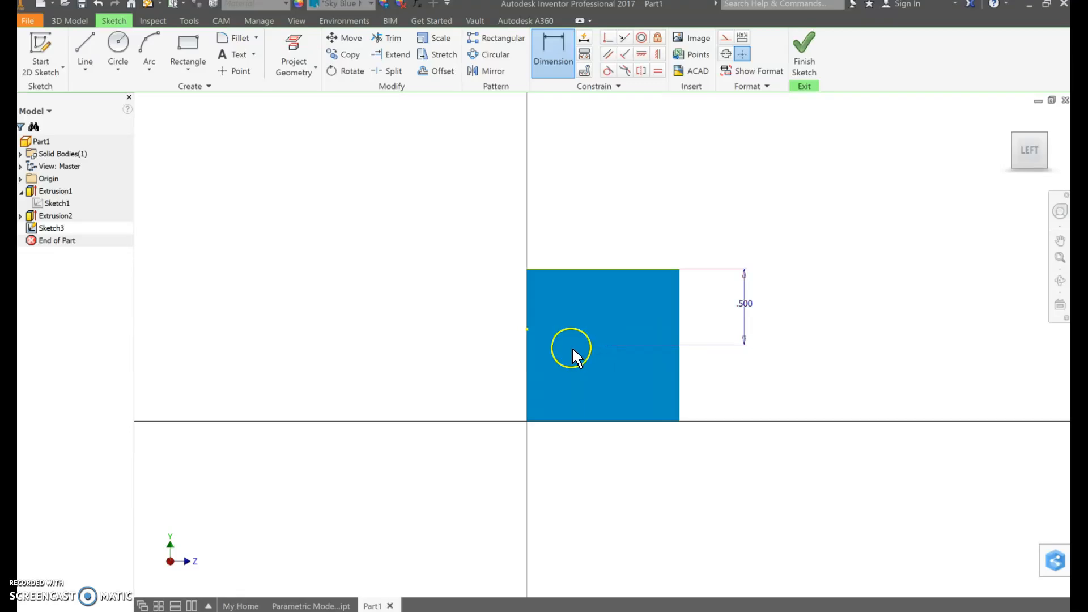
click(527, 349)
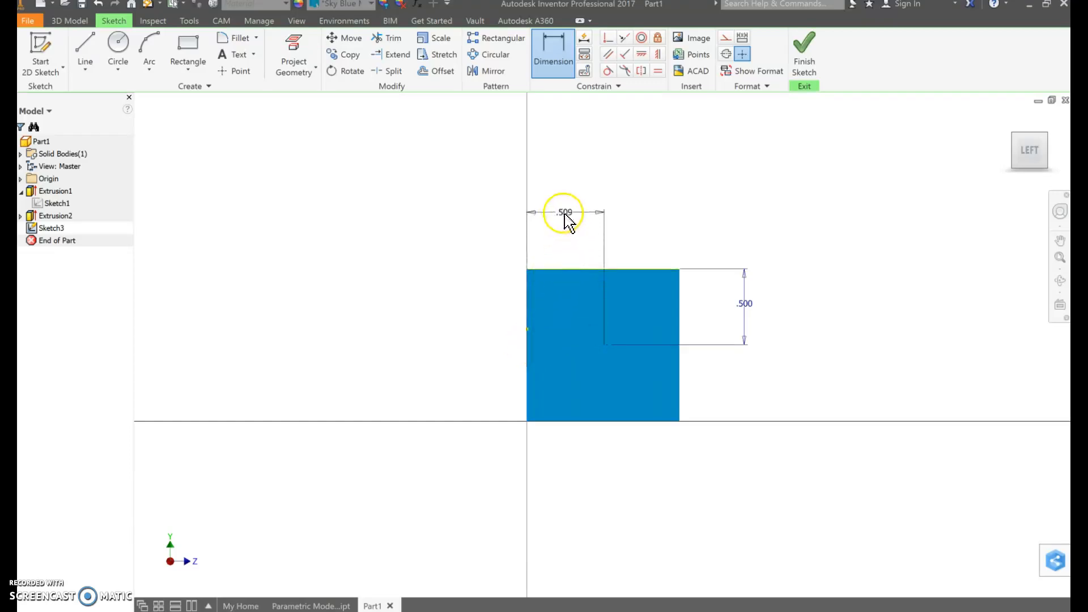
click(568, 214)
text(.)
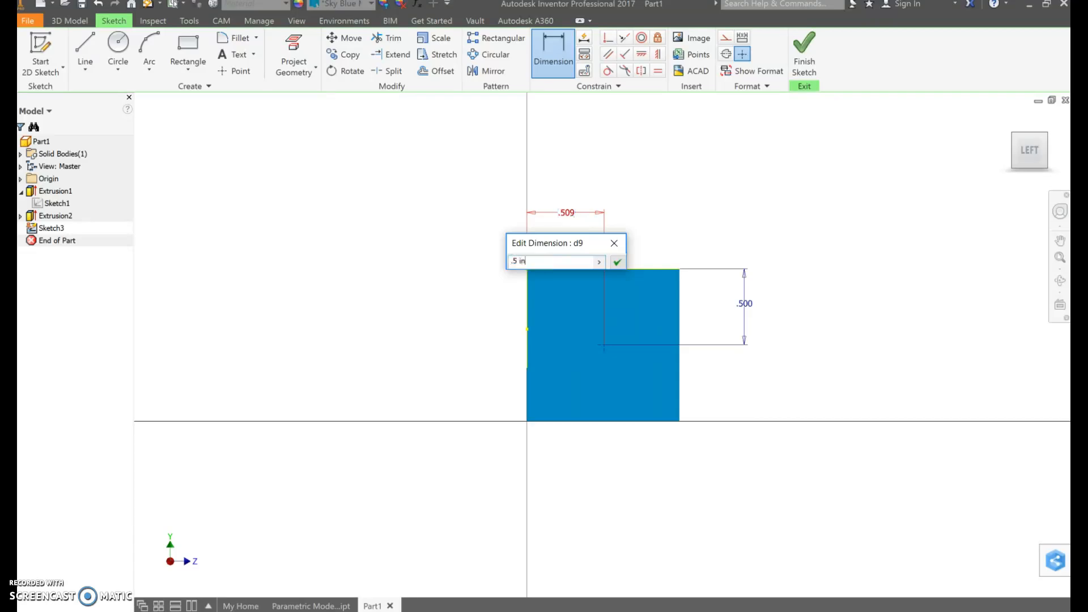
text(5 in)
key(Return)
click(605, 354)
click(605, 354)
click(606, 355)
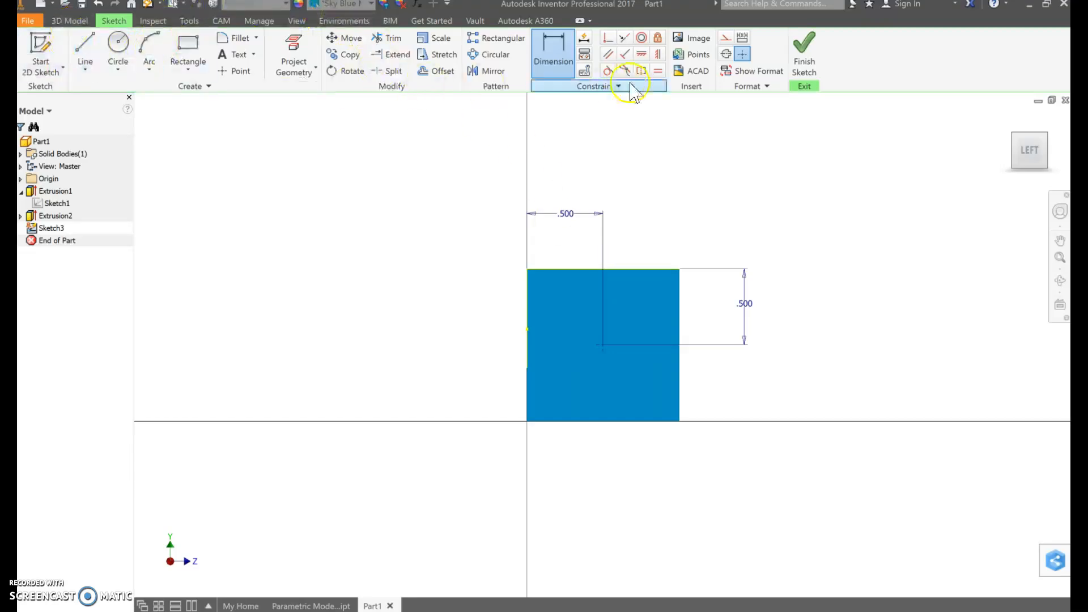
click(806, 67)
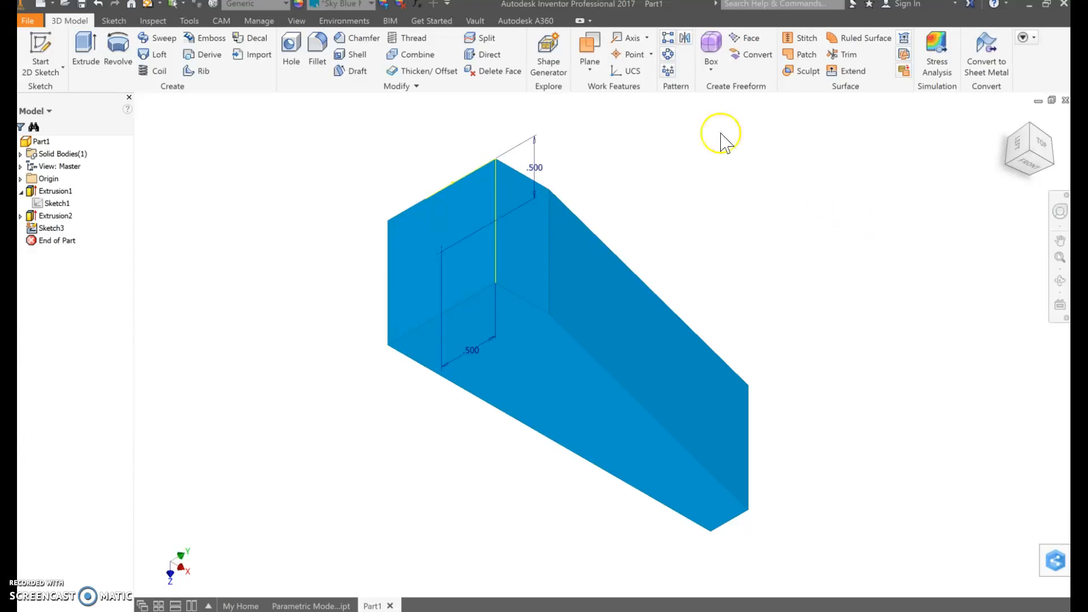
Start a simple drilled hole at the end face's sketched center point and set its diameter to 0.5 in
click(286, 57)
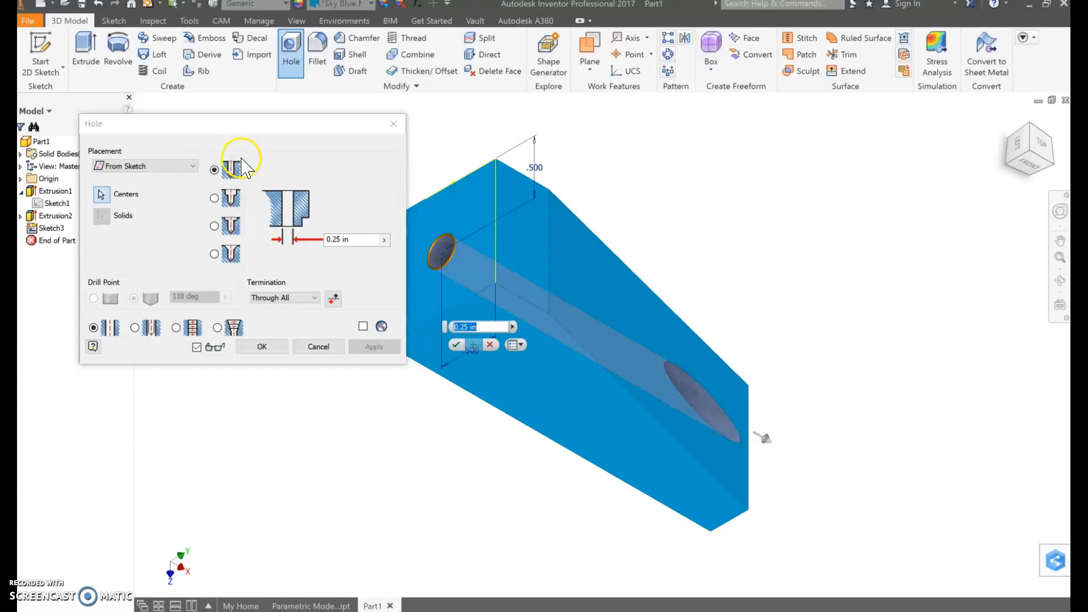
click(227, 172)
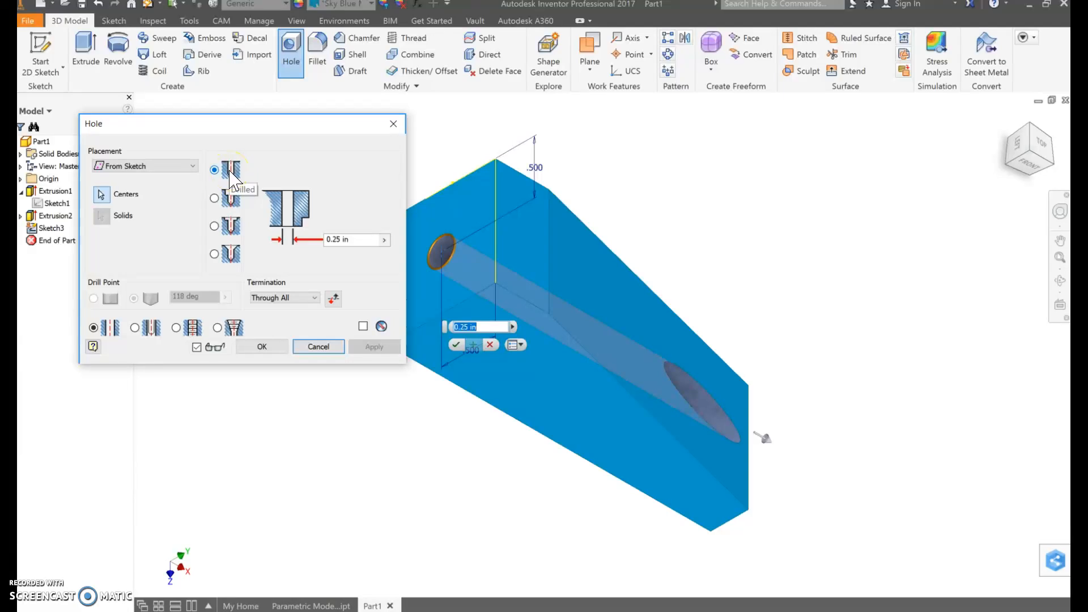
click(233, 208)
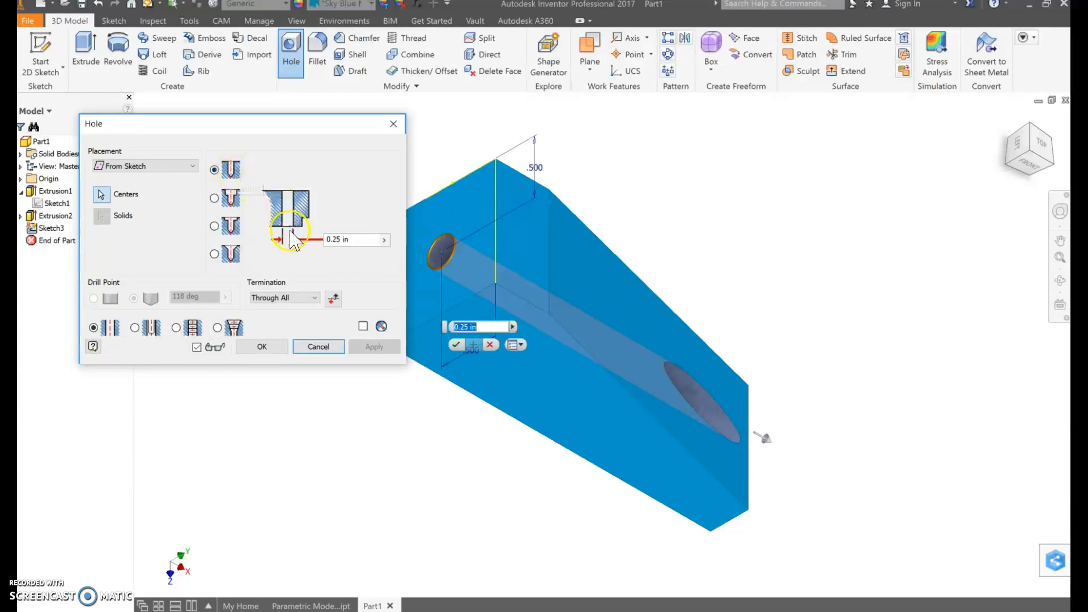
click(335, 239)
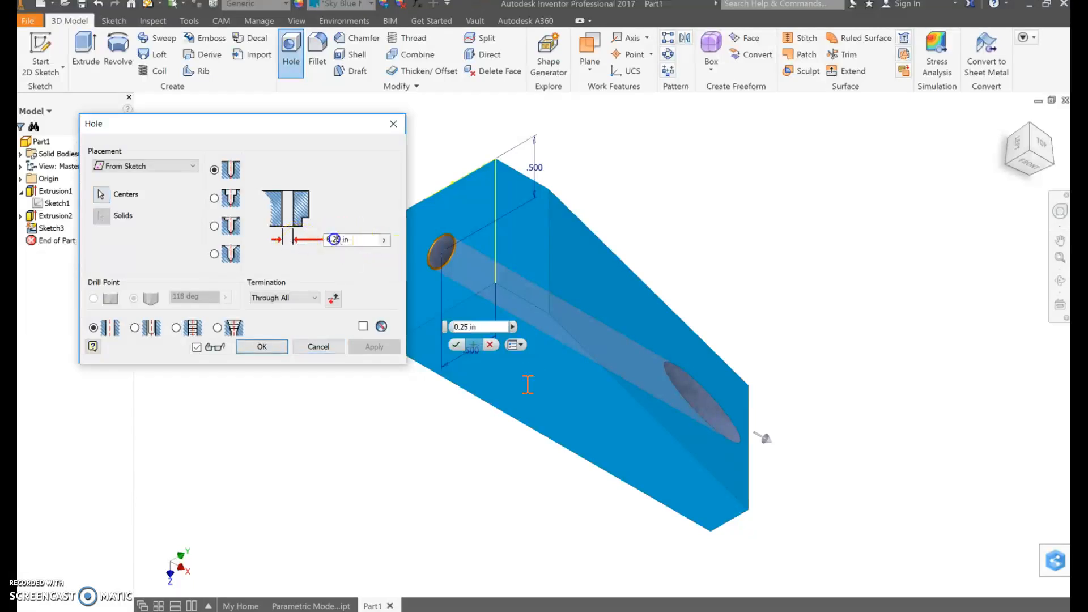
key(BackSpace)
text(7)
key(BackSpace)
text(2)
key(BackSpace)
click(346, 239)
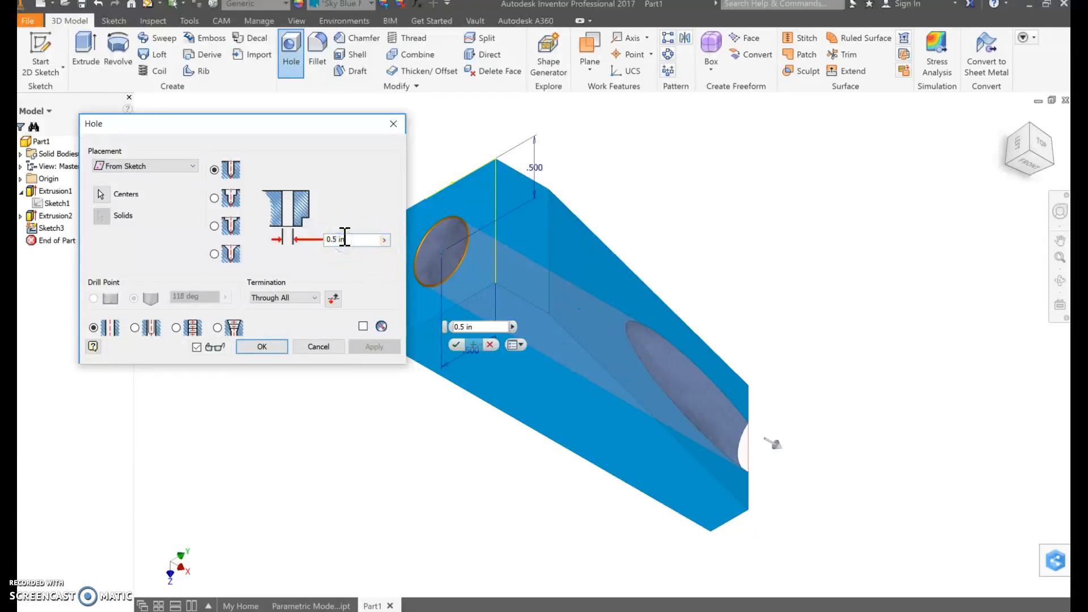
End the hole by distance at a depth of 0.75 in and create it
click(310, 301)
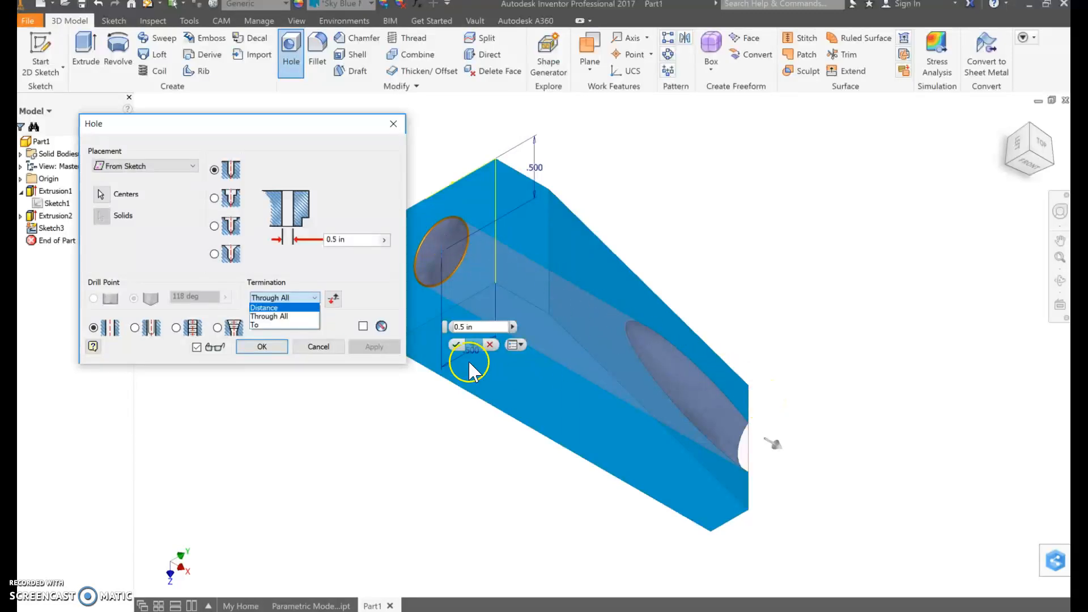
click(294, 308)
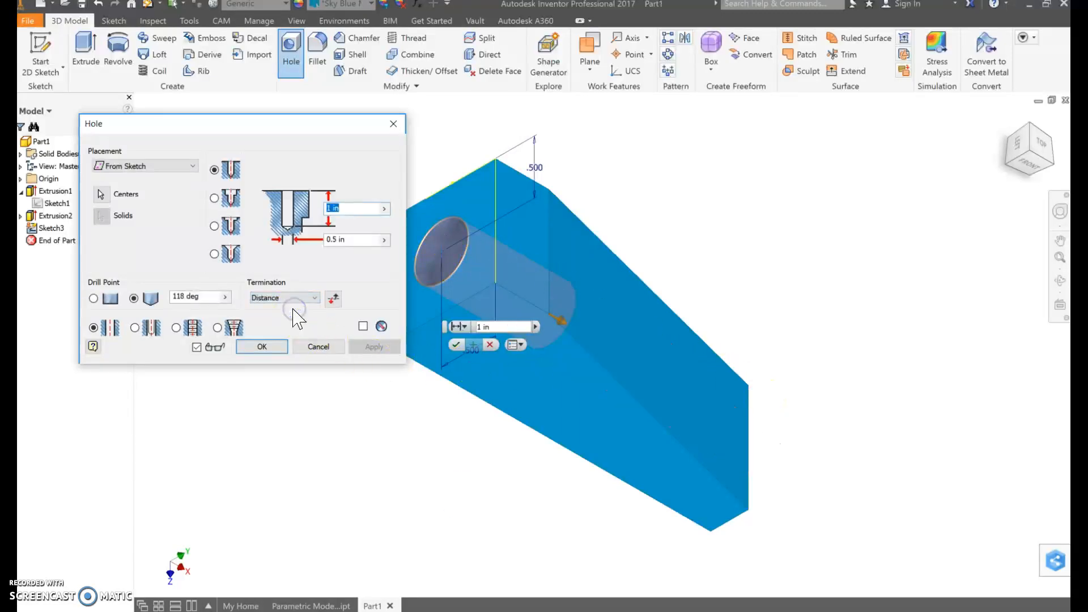
click(334, 208)
click(341, 209)
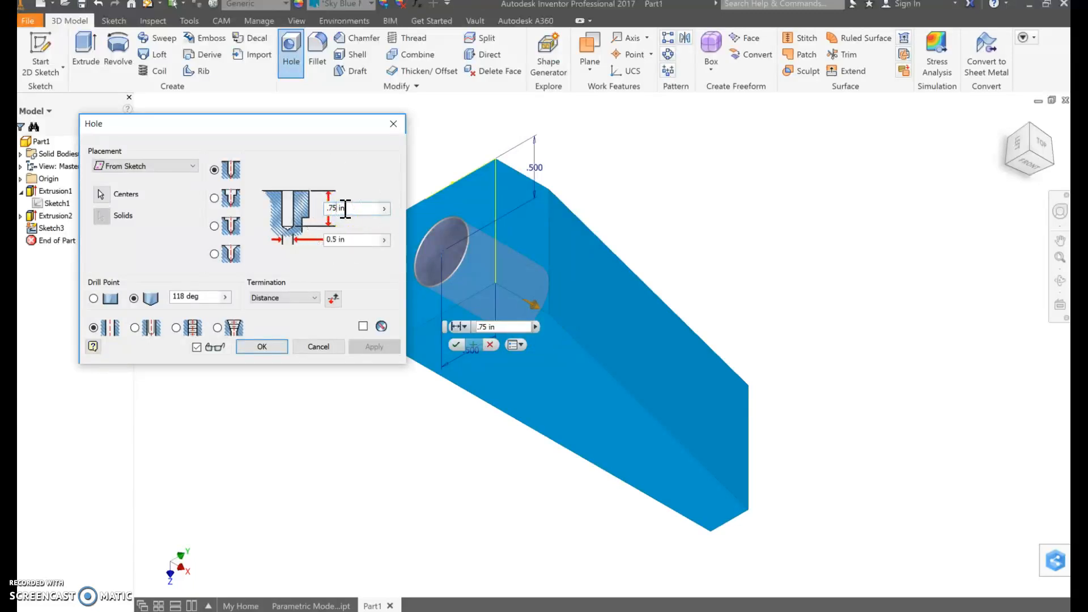
click(340, 244)
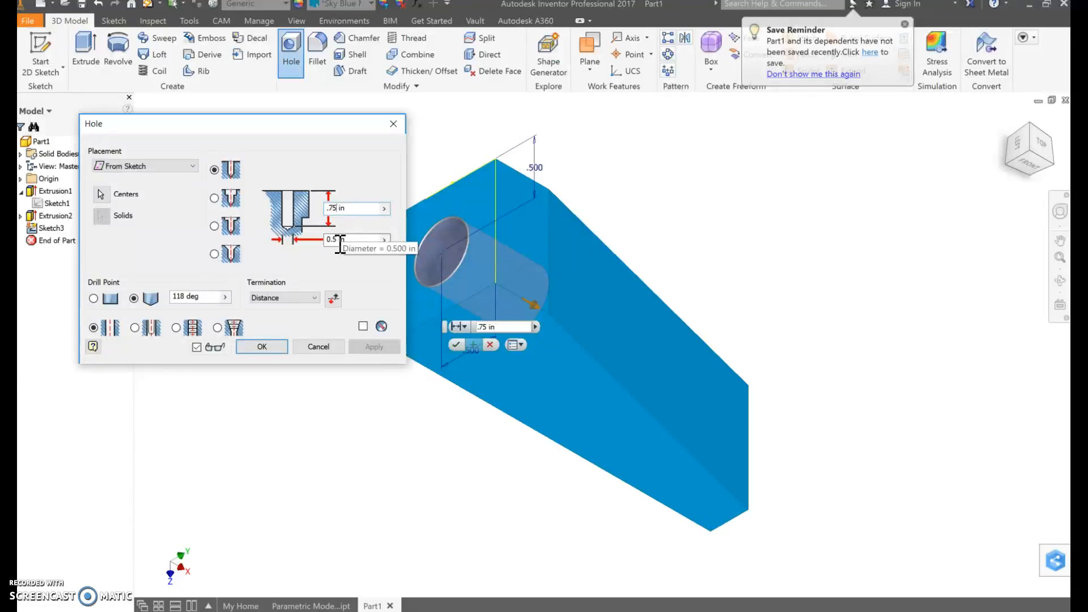
click(254, 346)
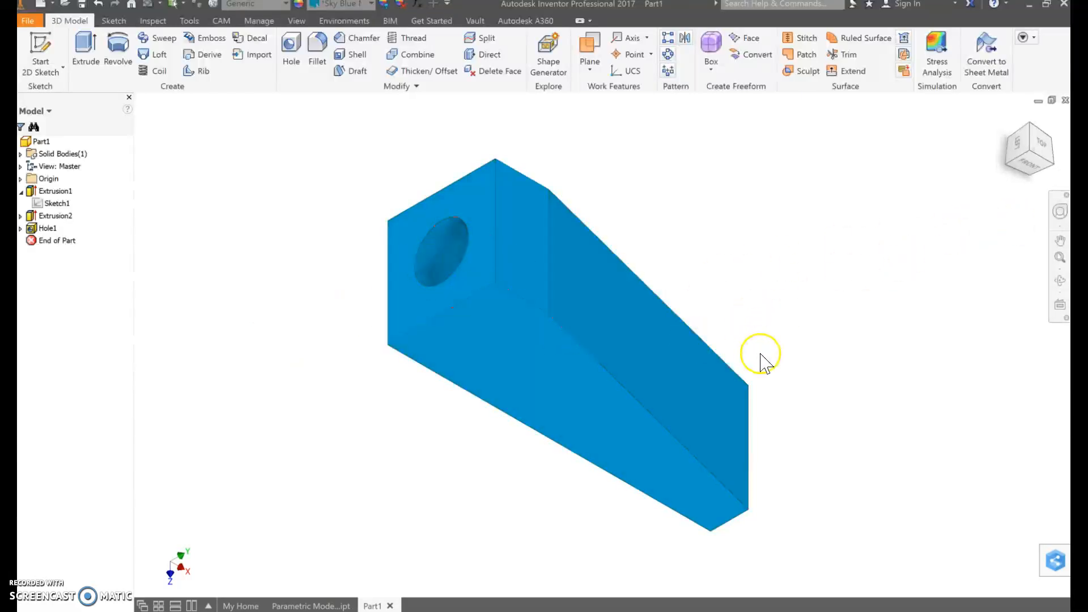
Expand the sloped cut and the hole in the model history and examine the sketches behind both extrusions and the hole
shift+middle_drag(879, 466, 773, 449)
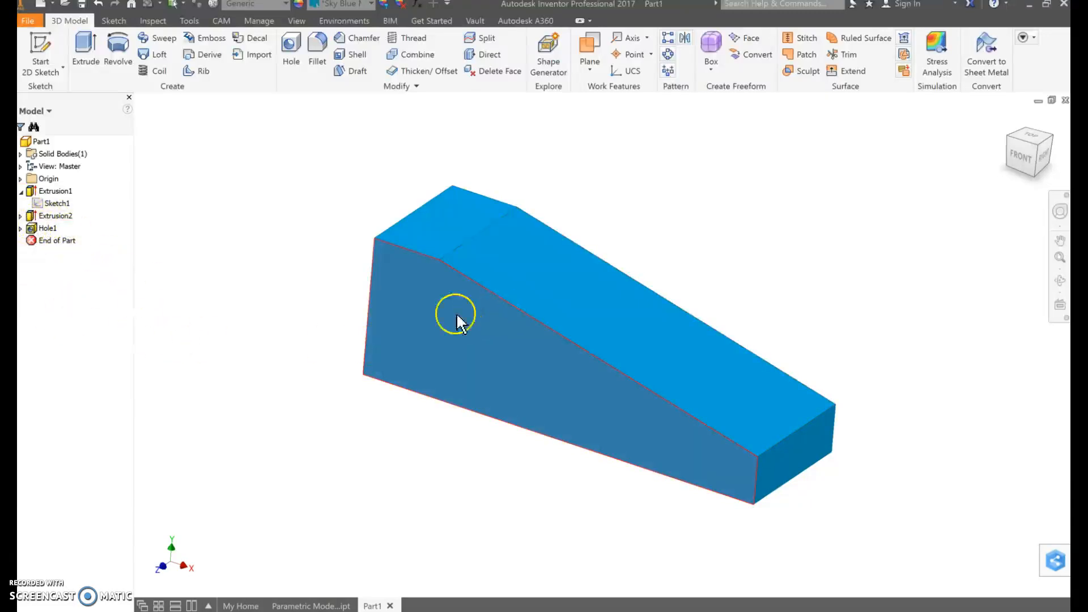
click(21, 216)
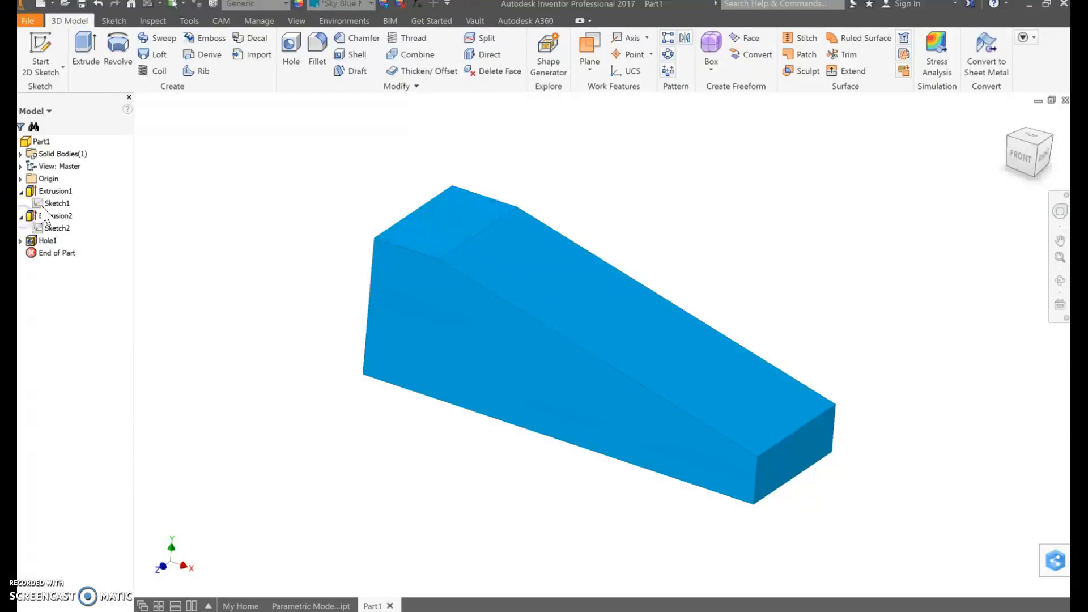
click(48, 230)
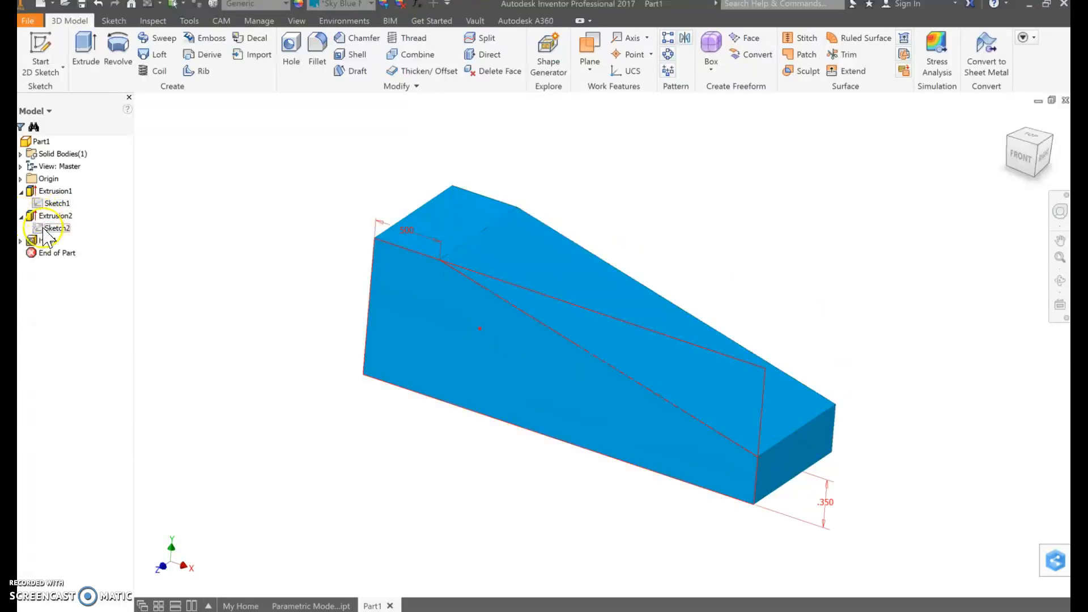
double_click(43, 229)
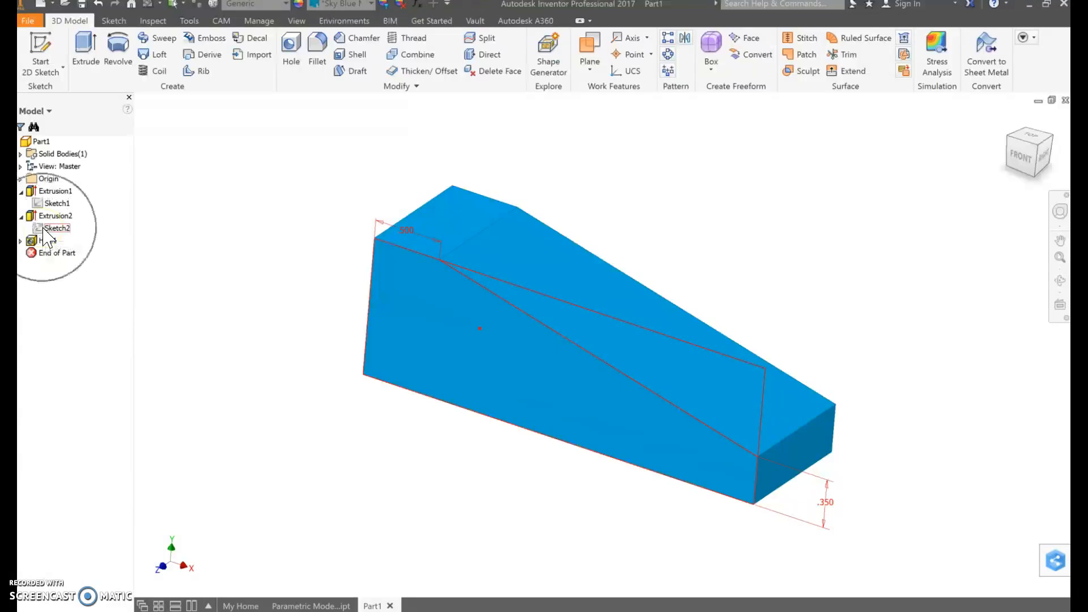
click(42, 206)
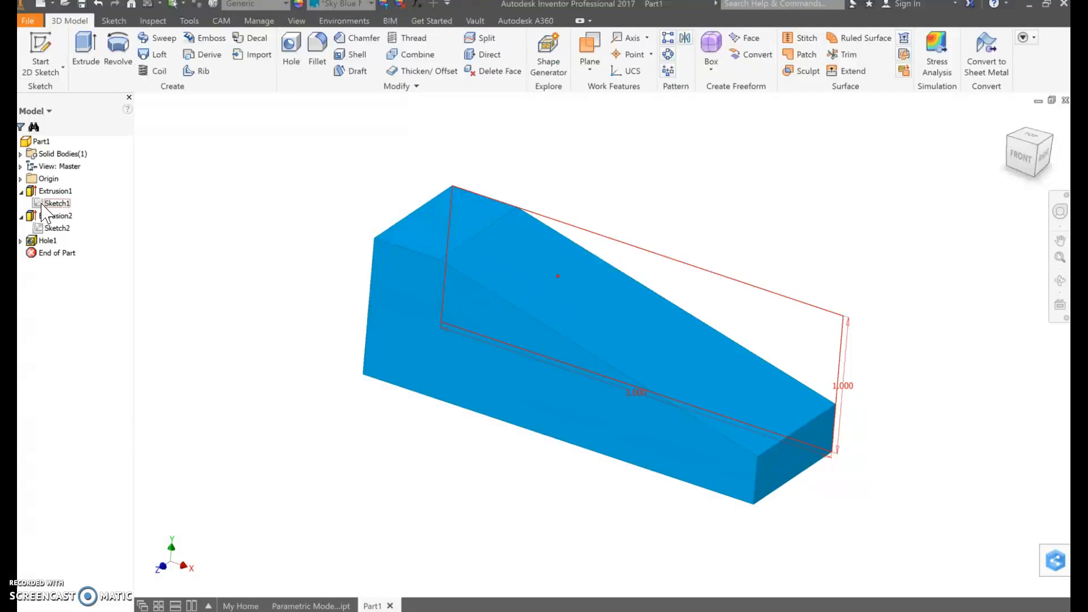
click(30, 240)
click(21, 241)
click(44, 256)
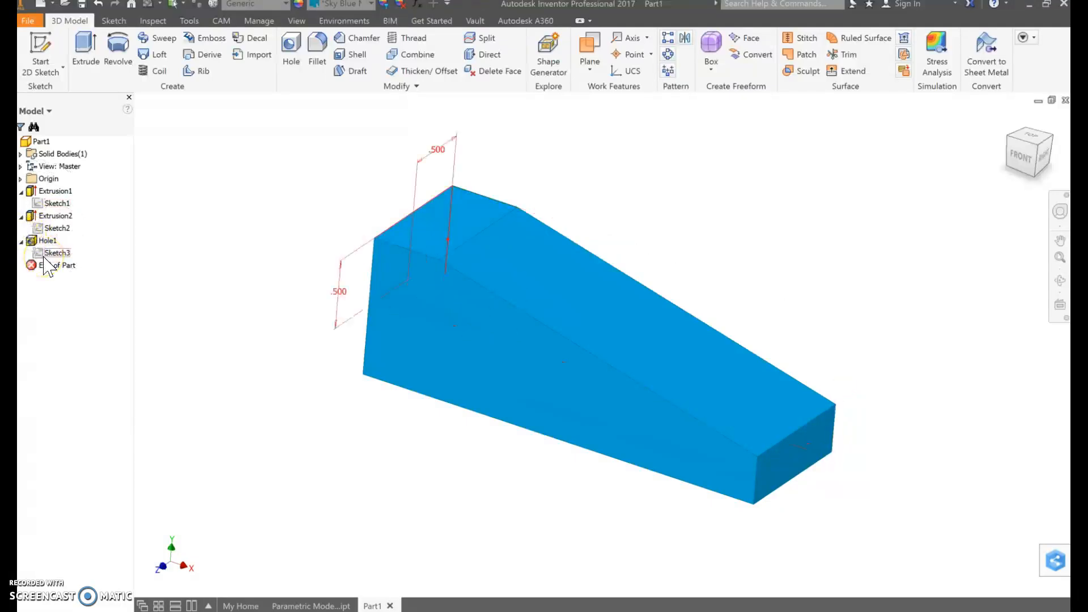
click(51, 231)
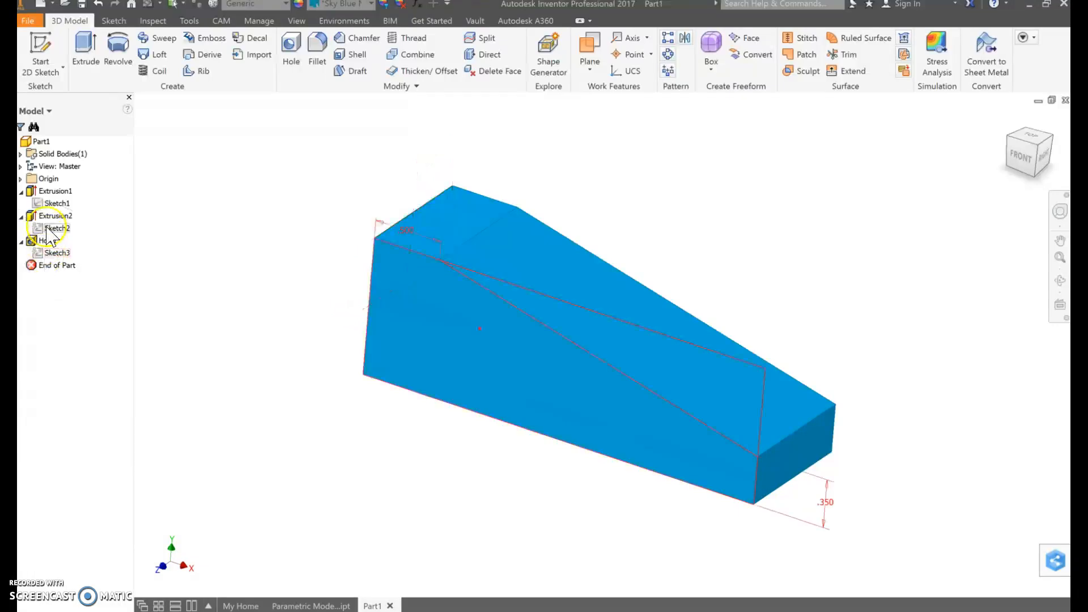
click(52, 204)
click(57, 230)
click(54, 221)
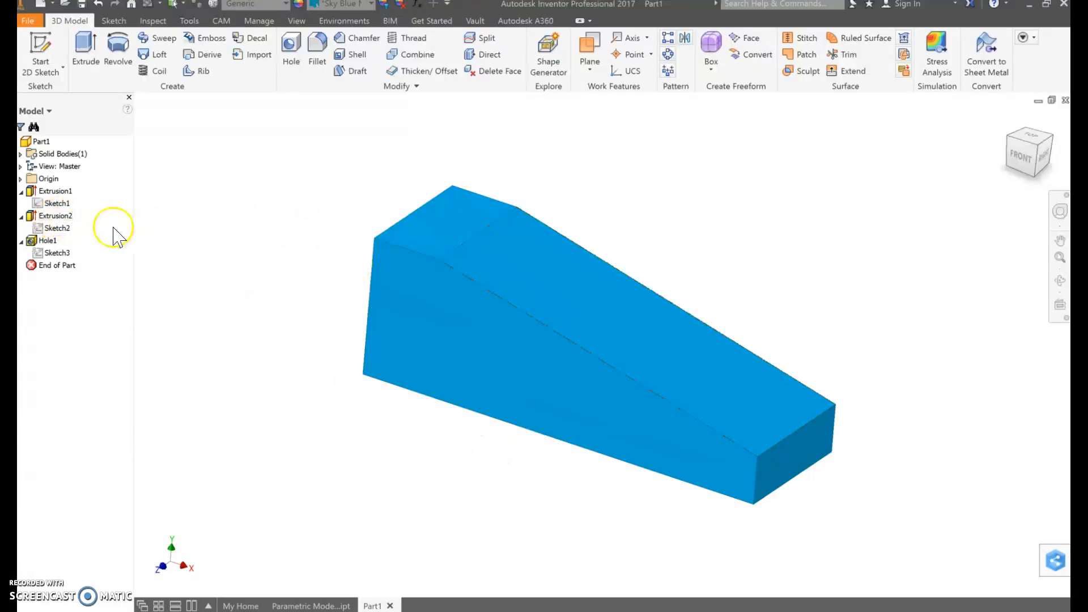
click(67, 207)
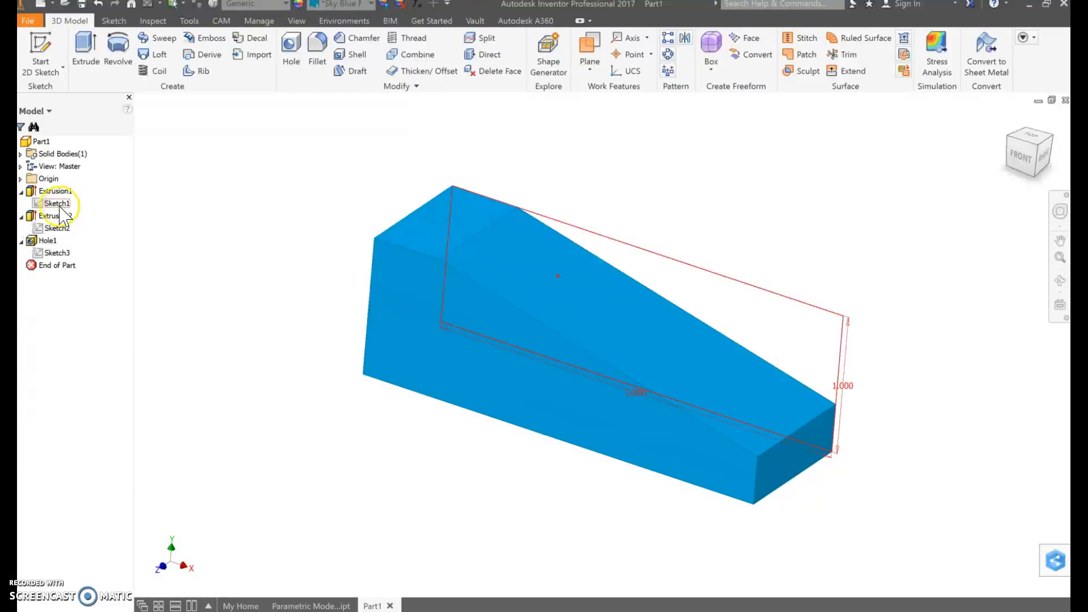